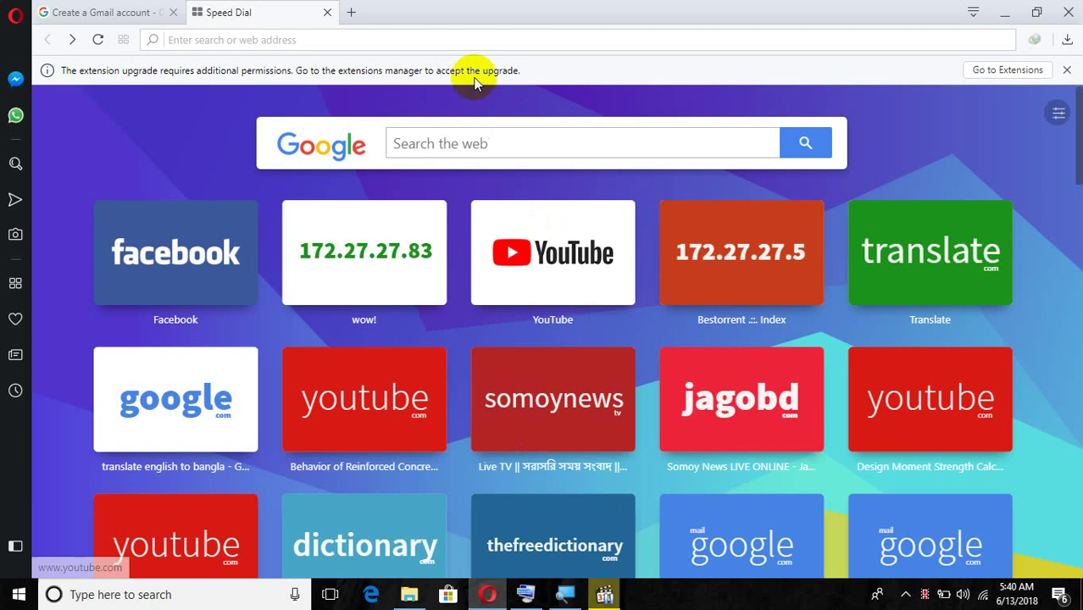
Paste 'create a new gmail account' into the Speed Dial tab's address bar.
left_click(332, 42)
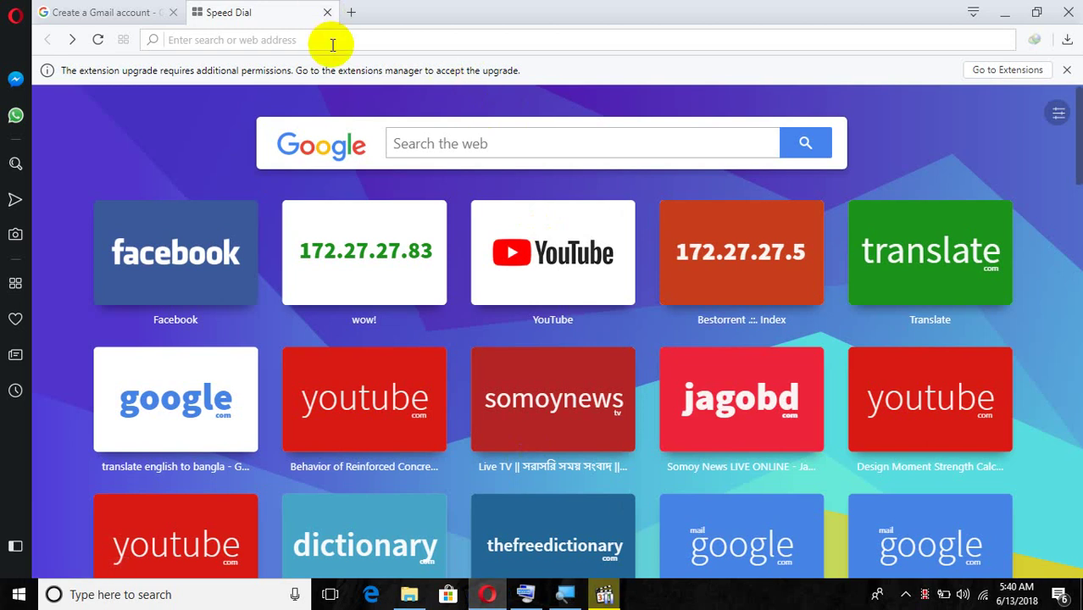
right_click(333, 44)
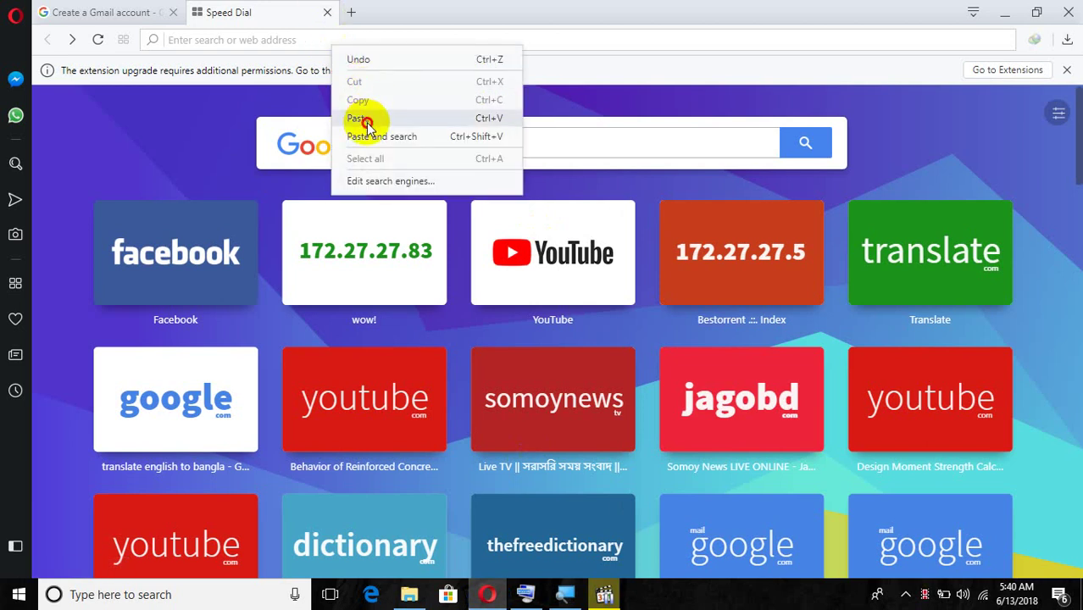
left_click(360, 117)
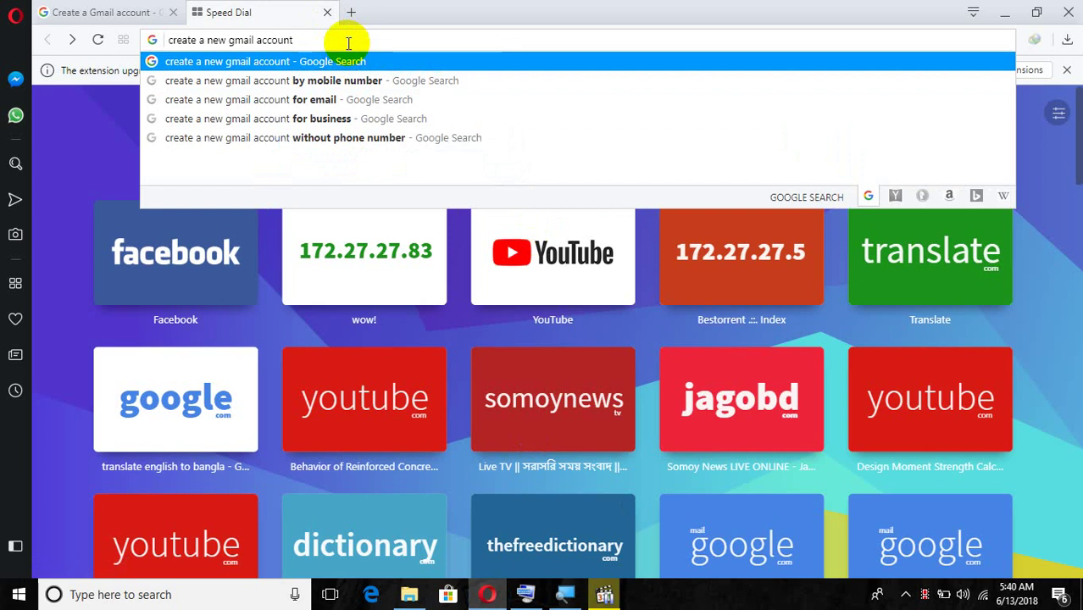
key("super")
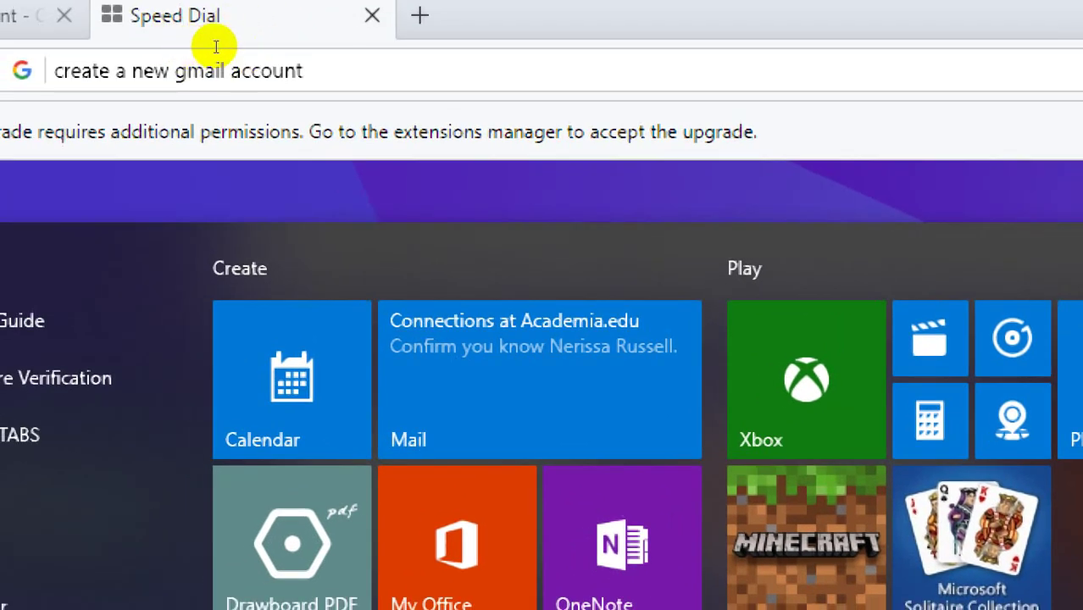
left_click(321, 43)
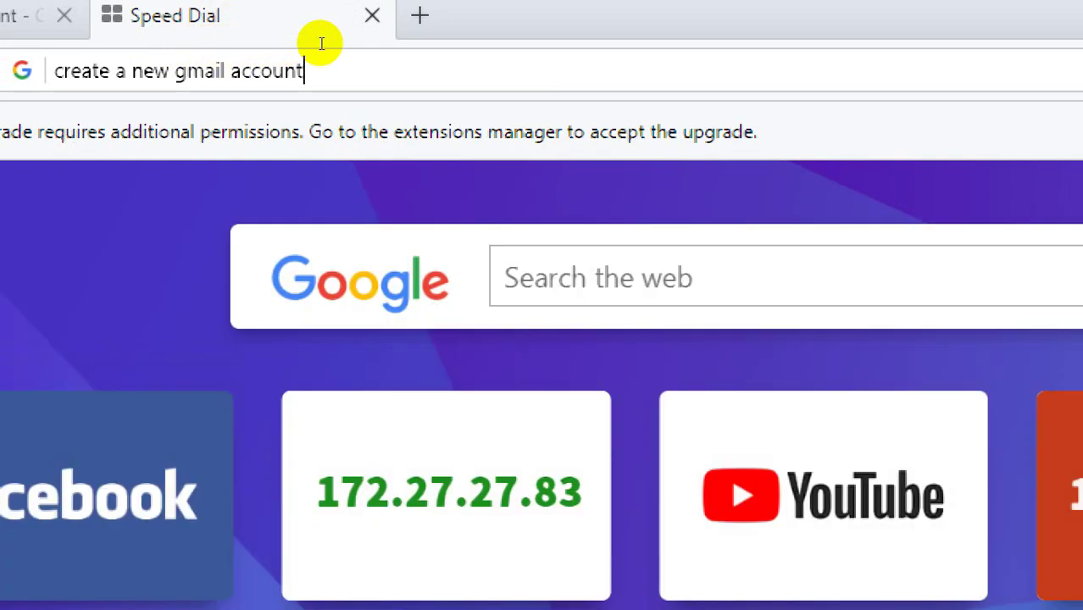
Search the phrase, open the 'Create a Gmail account' help article, and follow its create-account link.
key("Return")
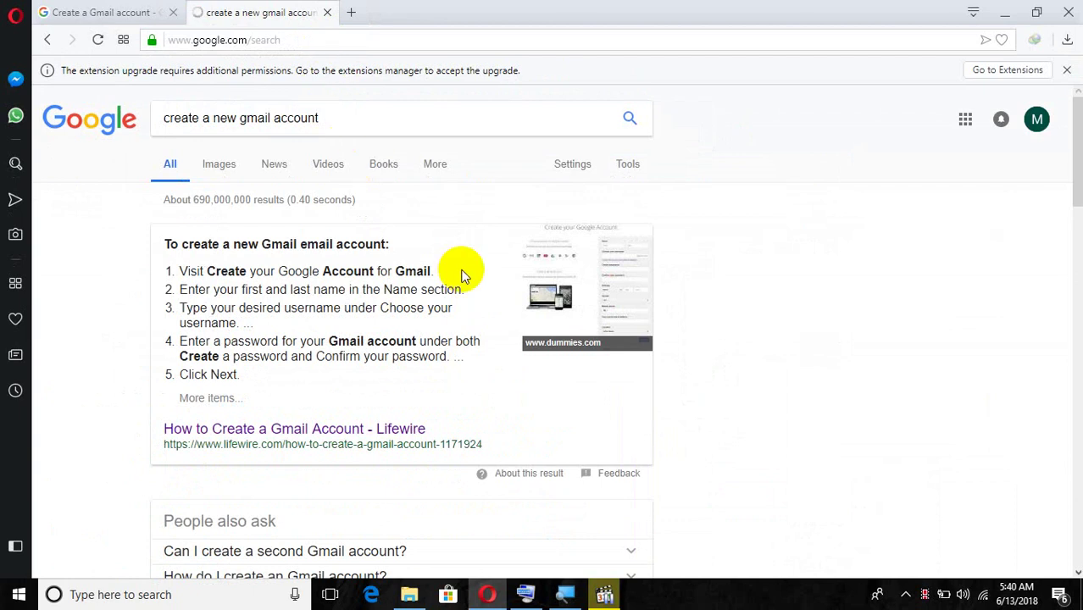
scroll(462, 276, "down", 5)
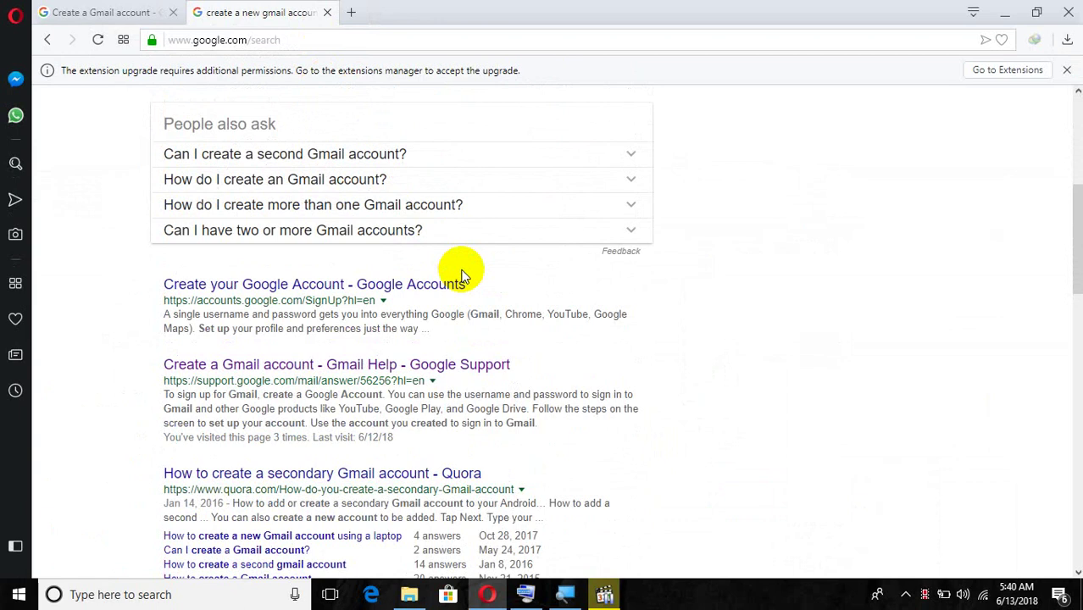
scroll(463, 275, "down", 1)
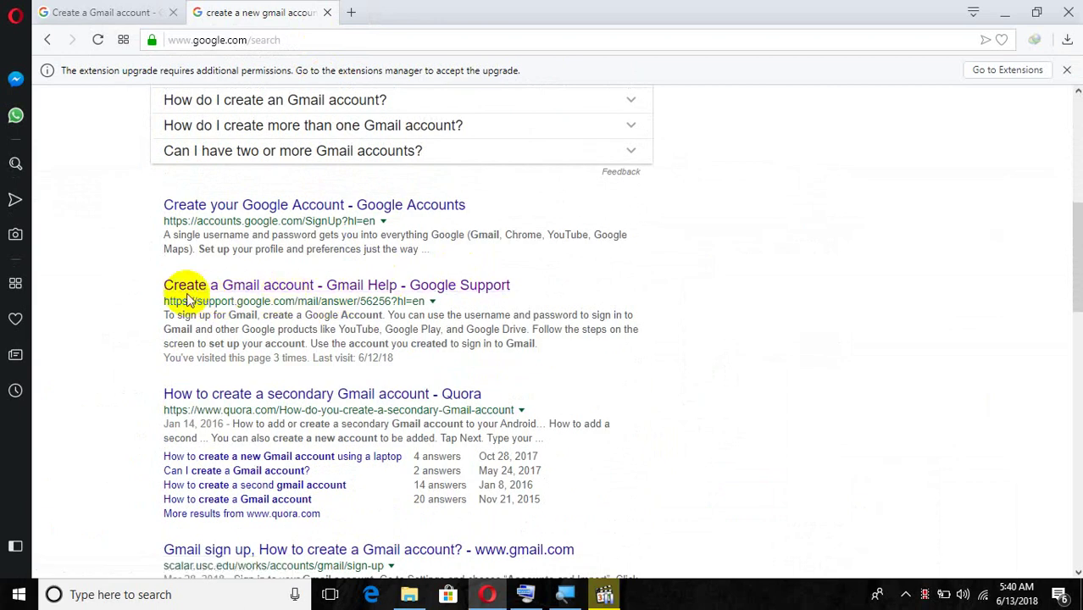
left_click(296, 289)
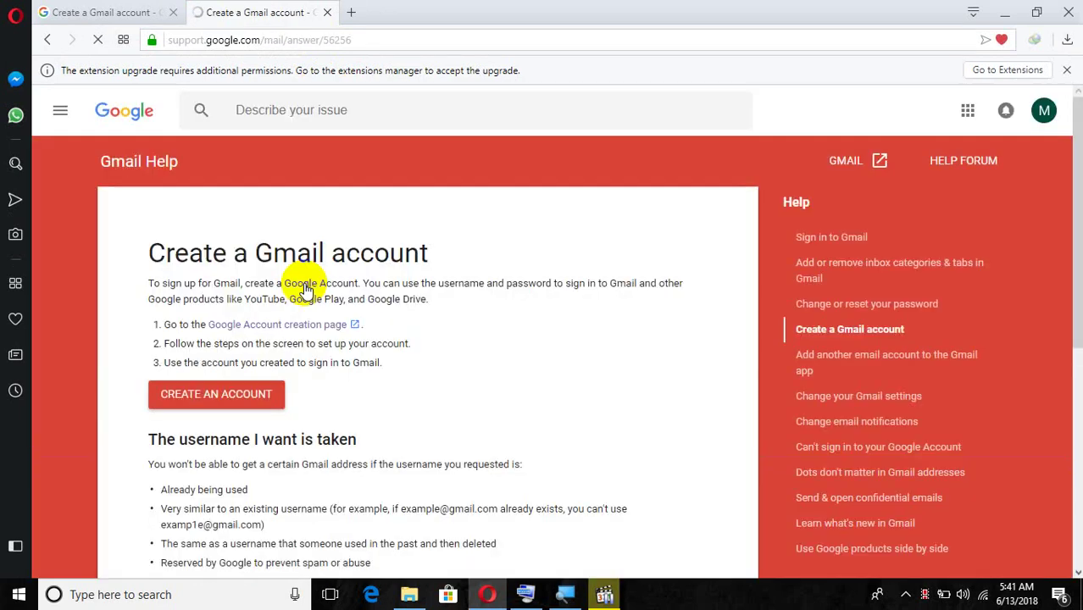
scroll(406, 327, "down", 1)
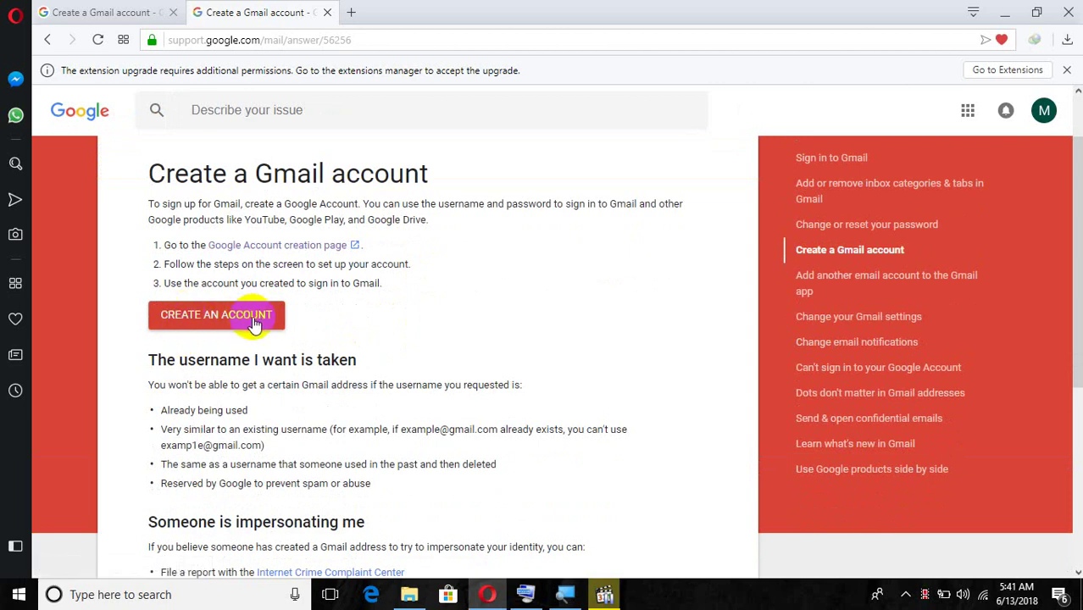
left_click(234, 325)
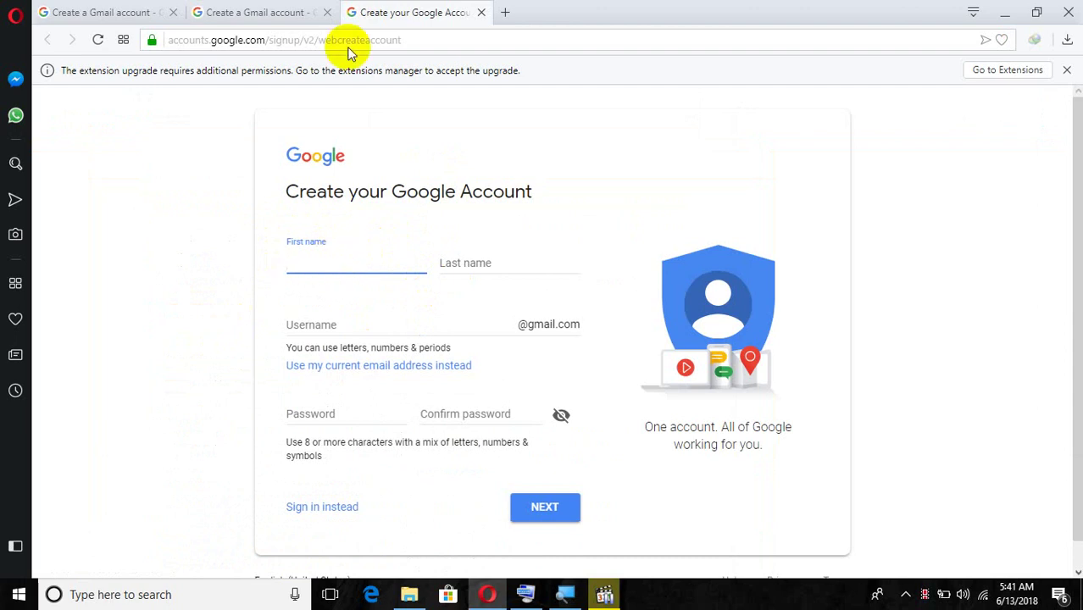
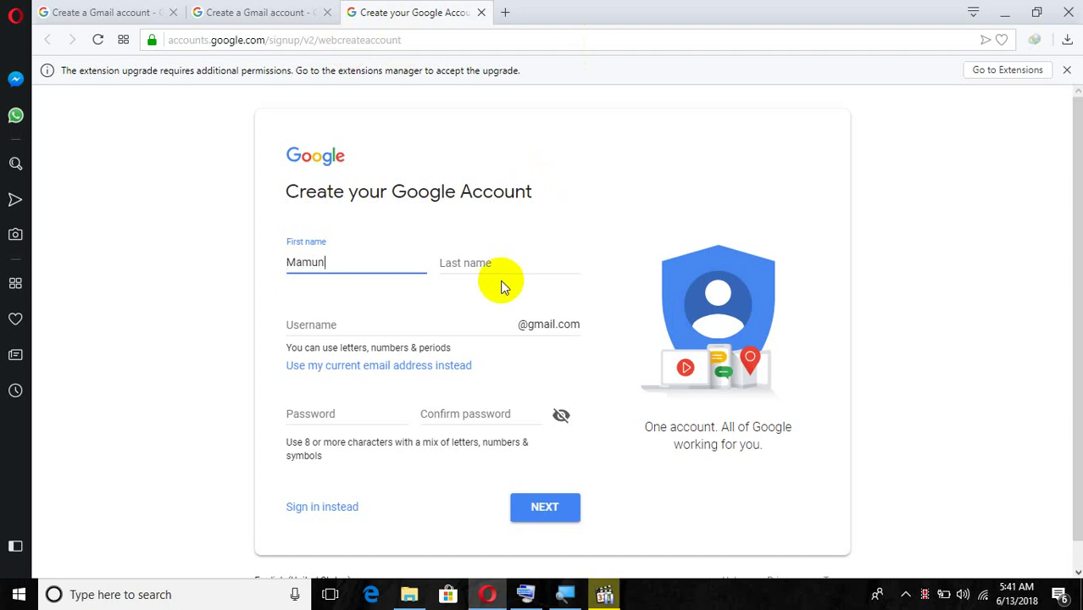
Enter the account owner's first name and last name on the sign-up form.
left_click(499, 259)
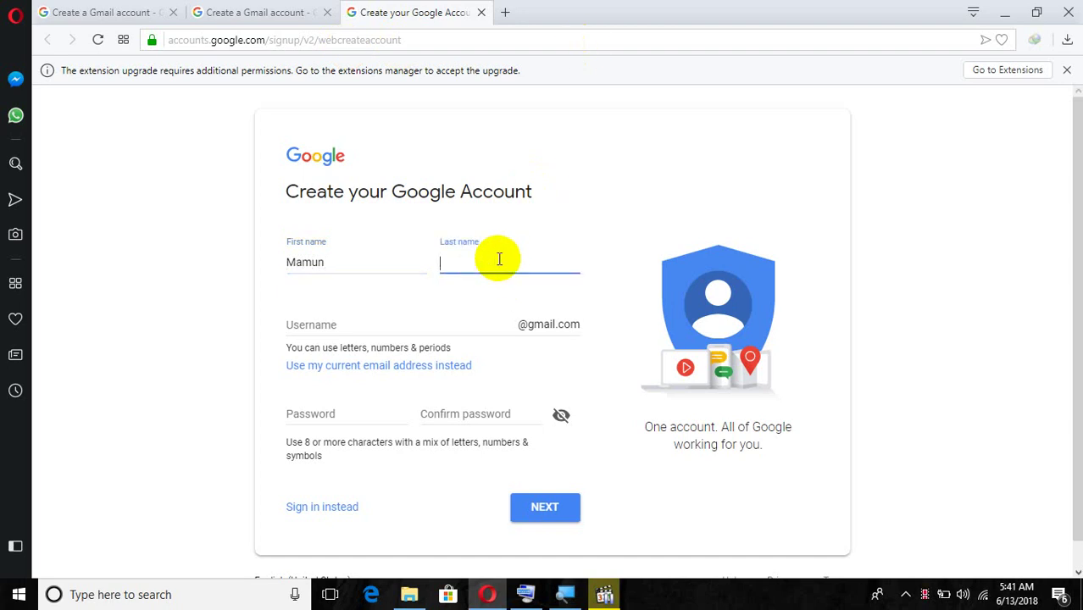
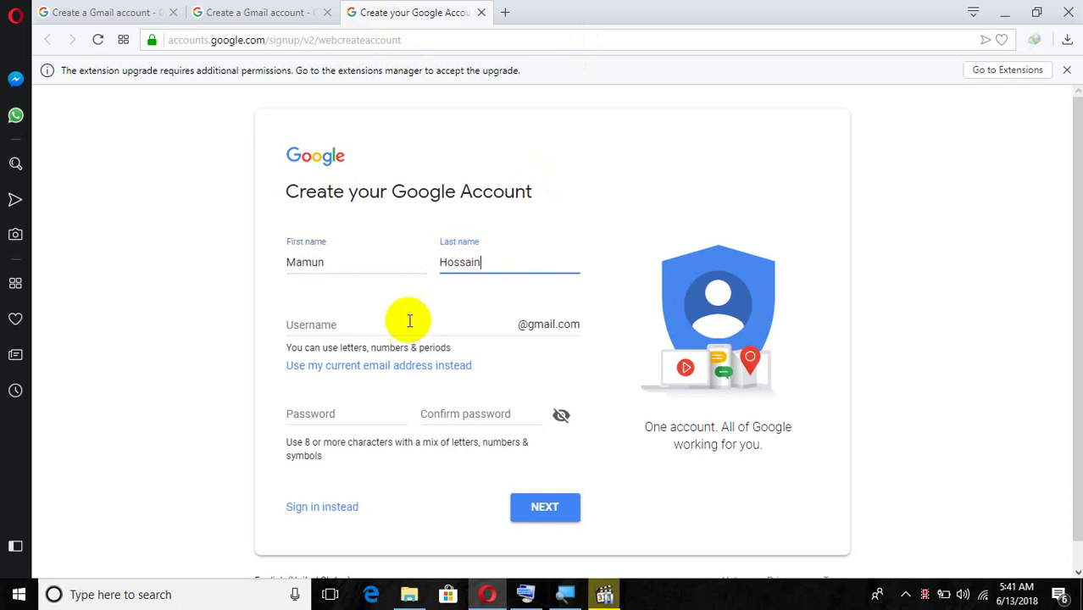
left_click(338, 322)
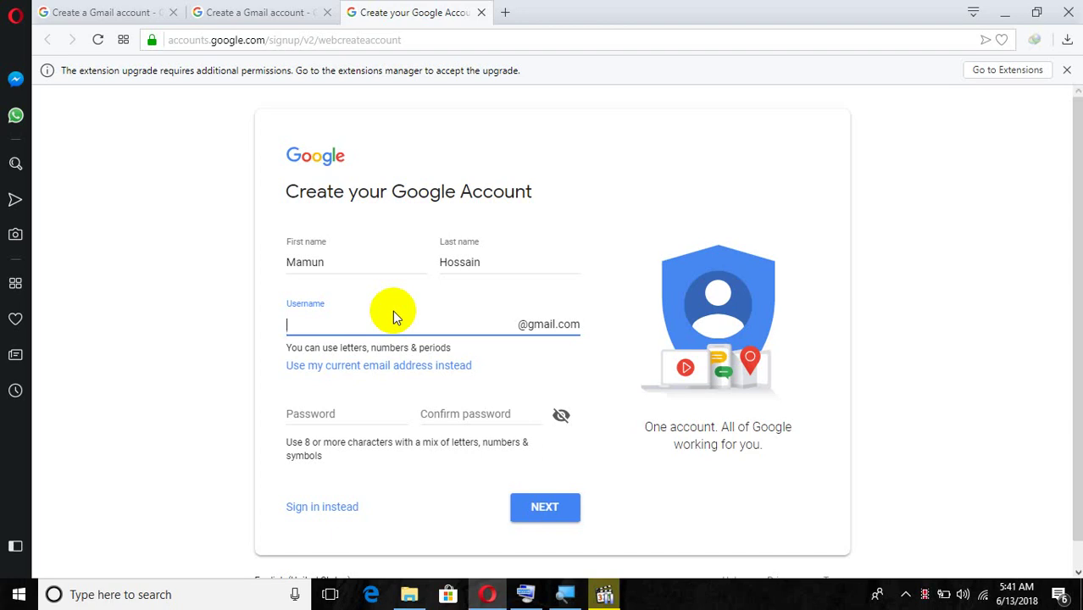
type("M")
key("BackSpace")
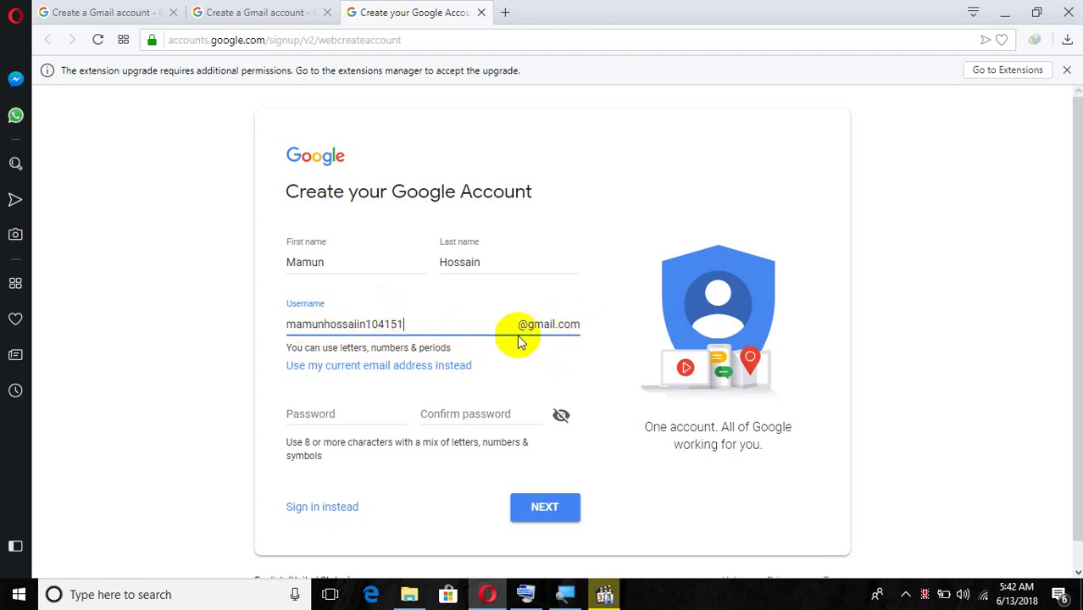
scroll(516, 338, "down", 1)
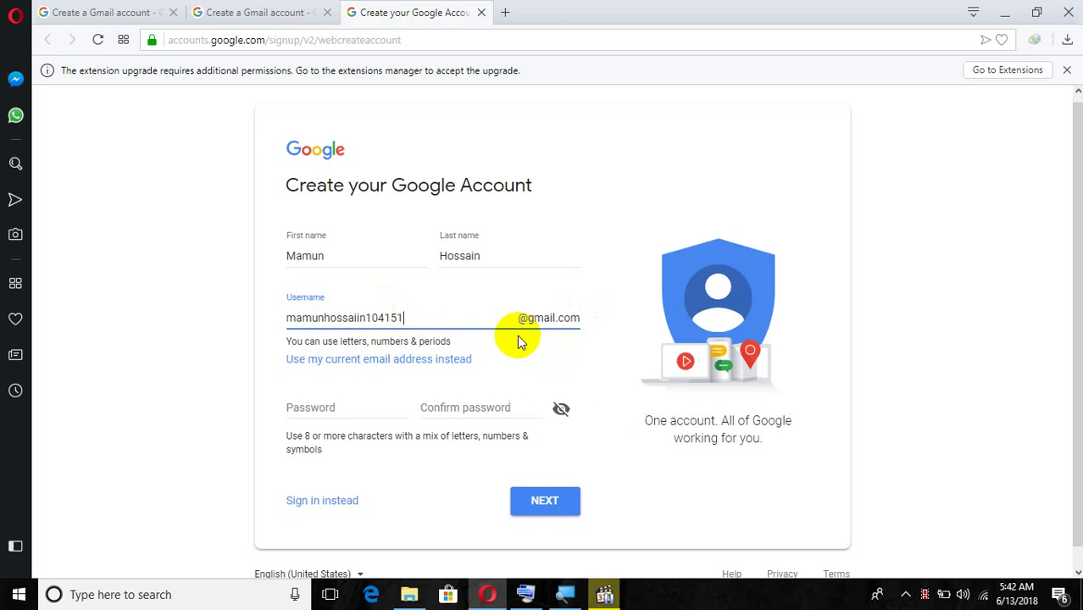
Enter and confirm the account password, then submit the sign-up details.
left_click(363, 383)
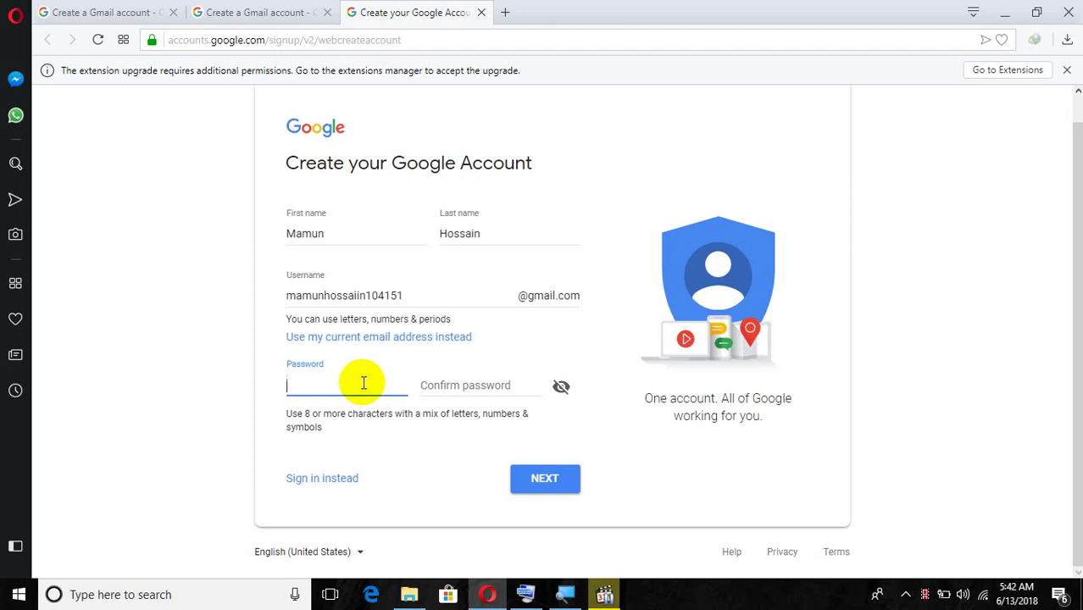
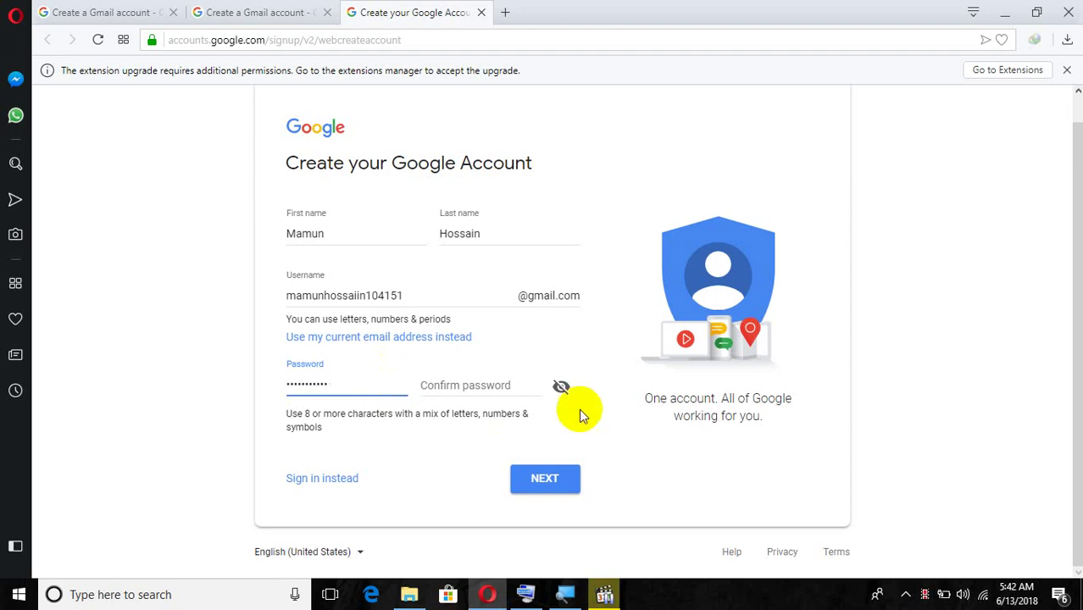
left_click(516, 384)
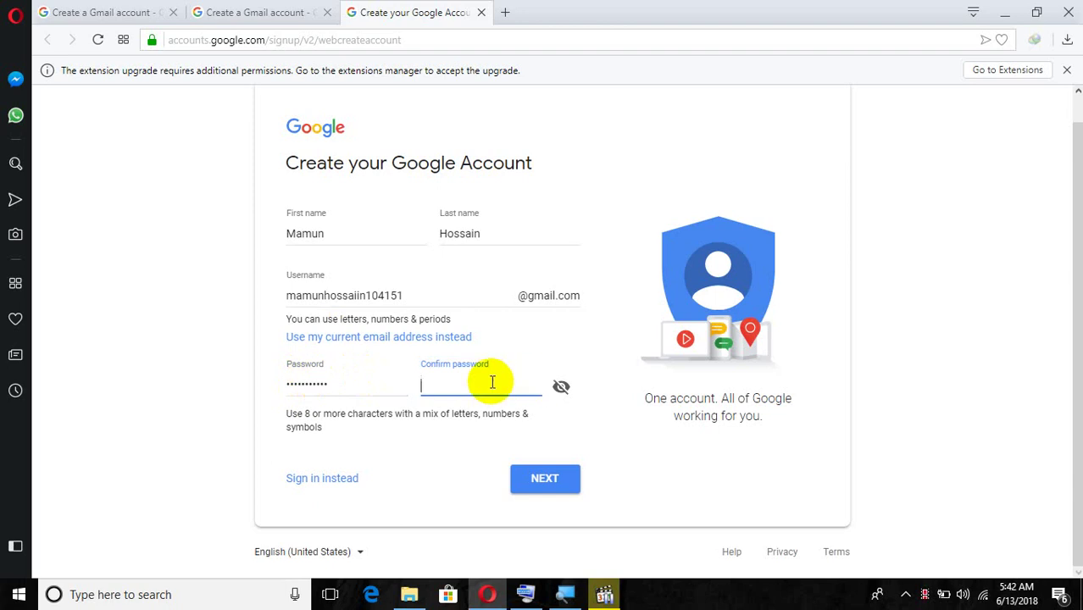
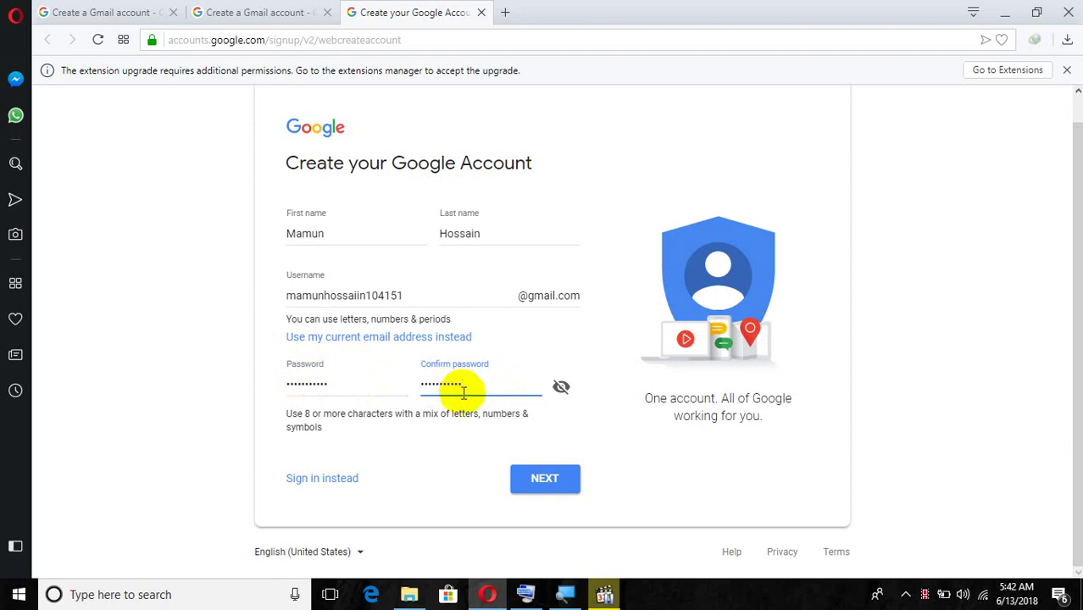
left_click(551, 483)
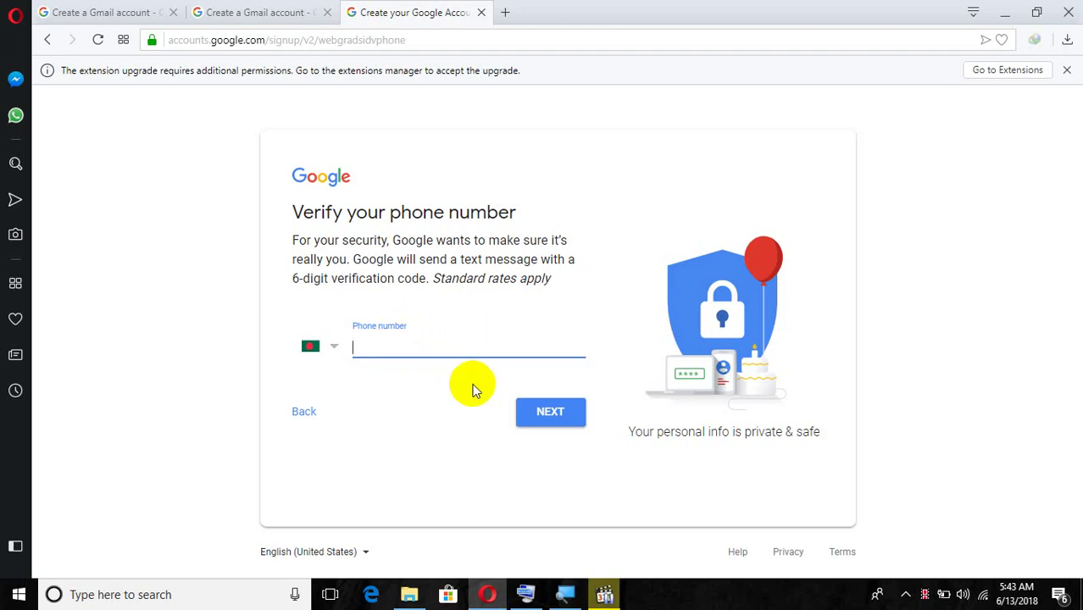
Fill in a saved phone number from autofill and submit it to receive a verification code.
left_click(373, 344)
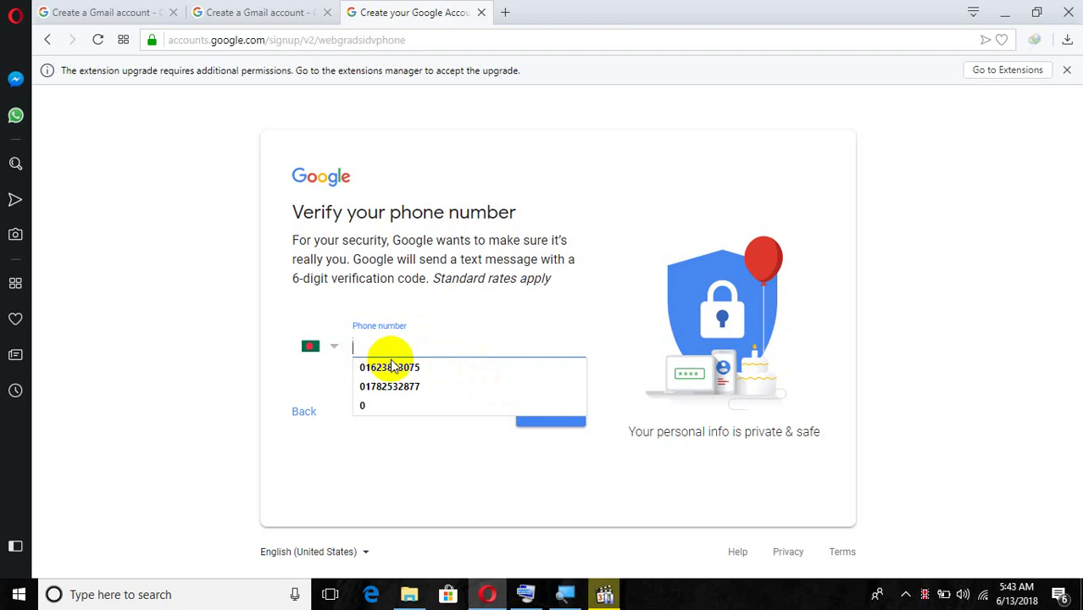
left_click(391, 368)
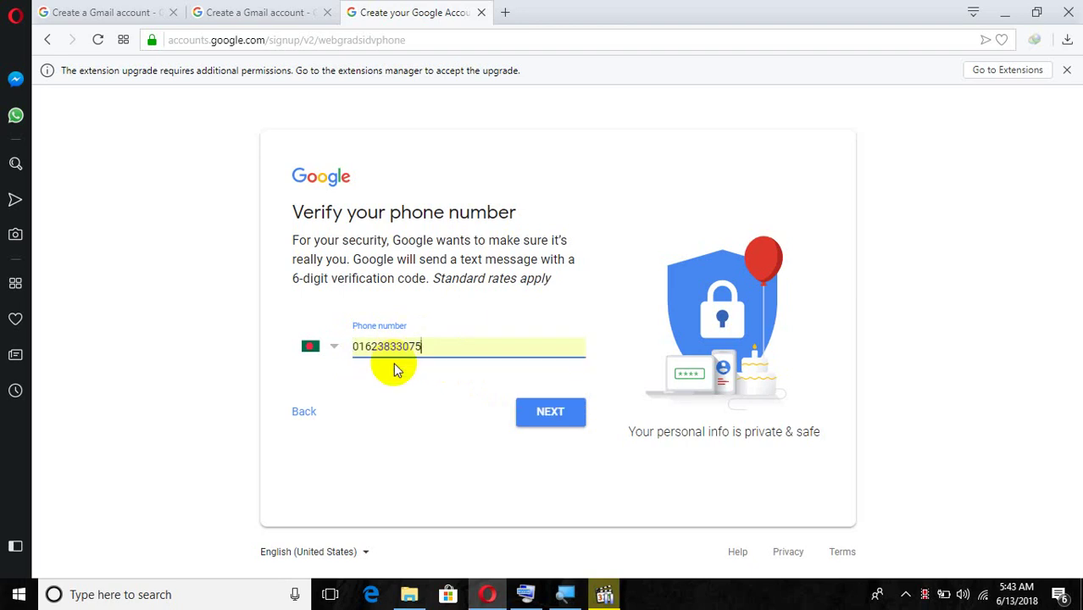
left_click(555, 413)
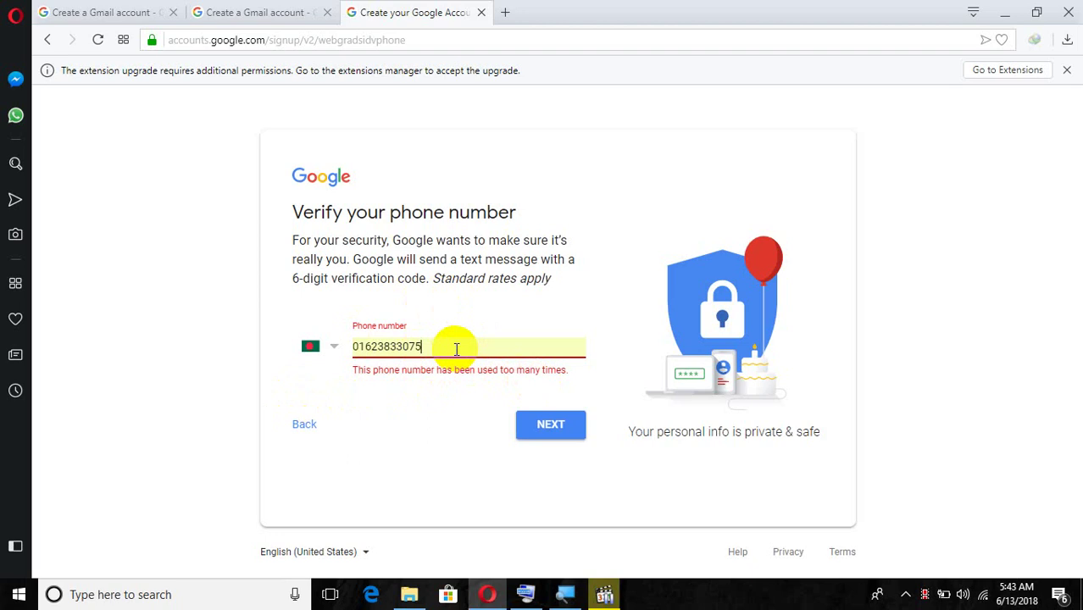
key("BackSpace")
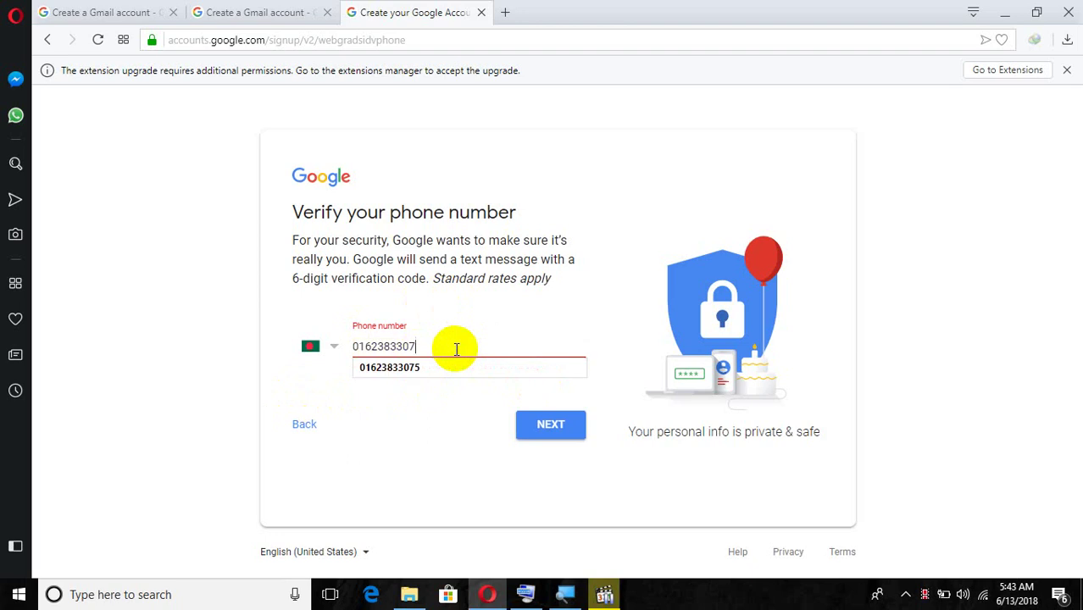
key("BackSpace")
key("BackSpace")
key("BackSpace")
key("BackSpace")
key("BackSpace")
key("BackSpace")
key("BackSpace")
key("BackSpace")
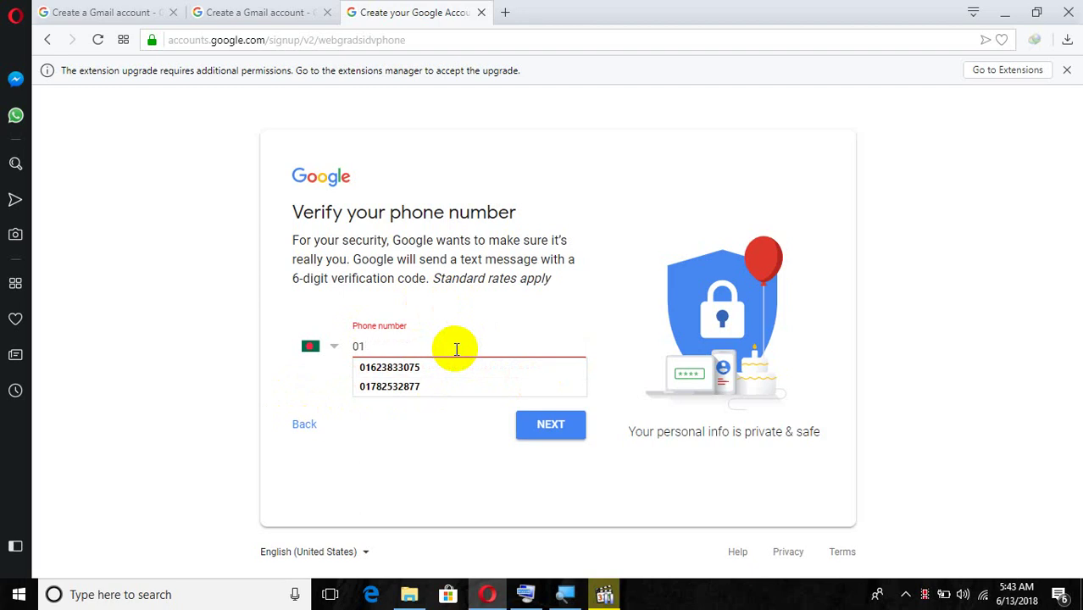
left_click(403, 386)
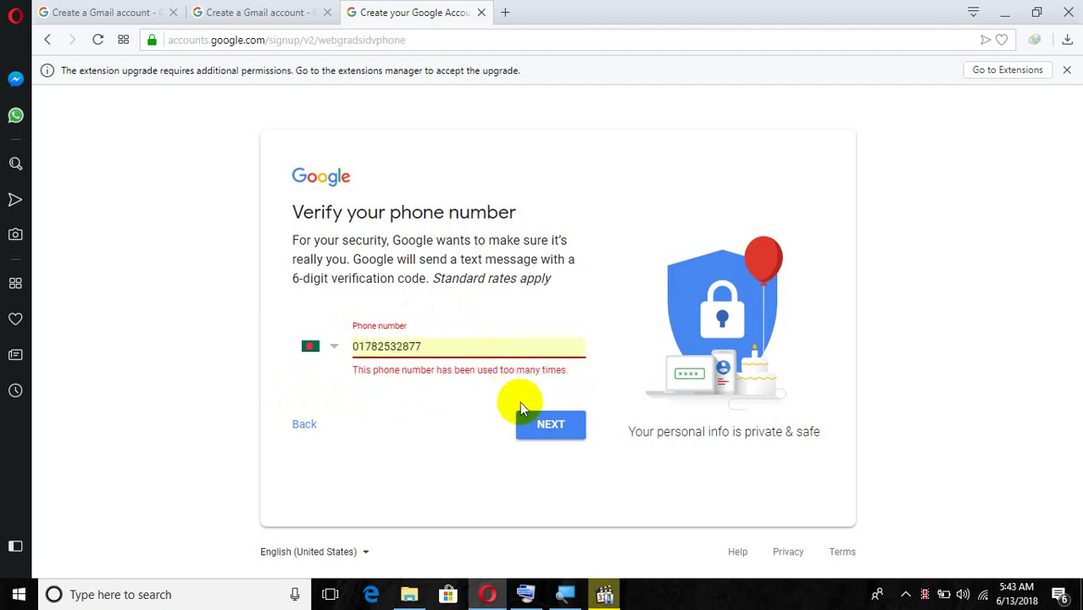
left_click(541, 426)
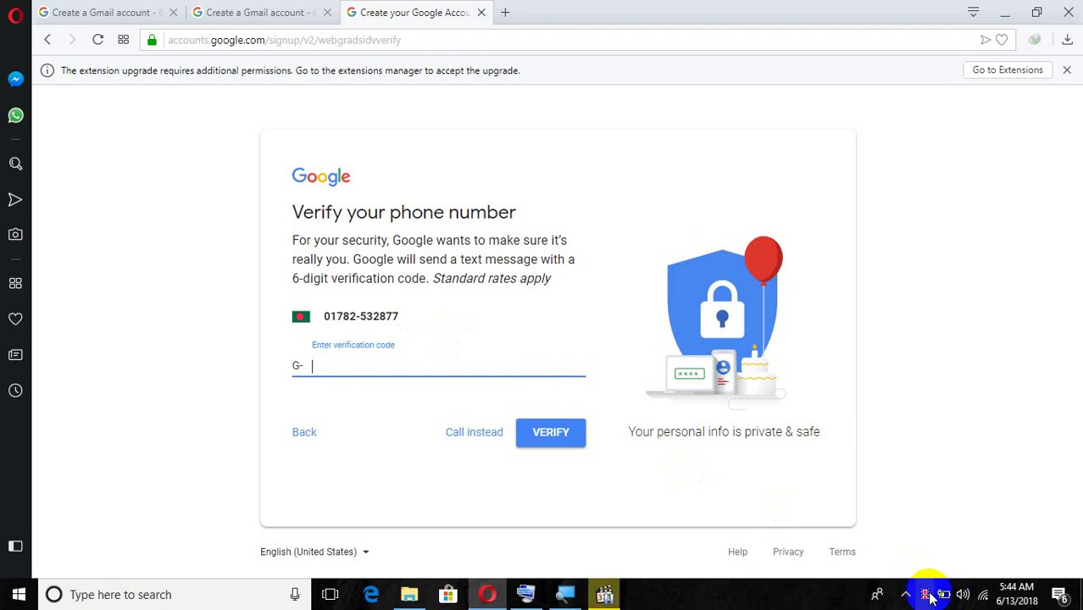
Enter the 6-digit SMS verification code and verify the phone number.
left_click(474, 551)
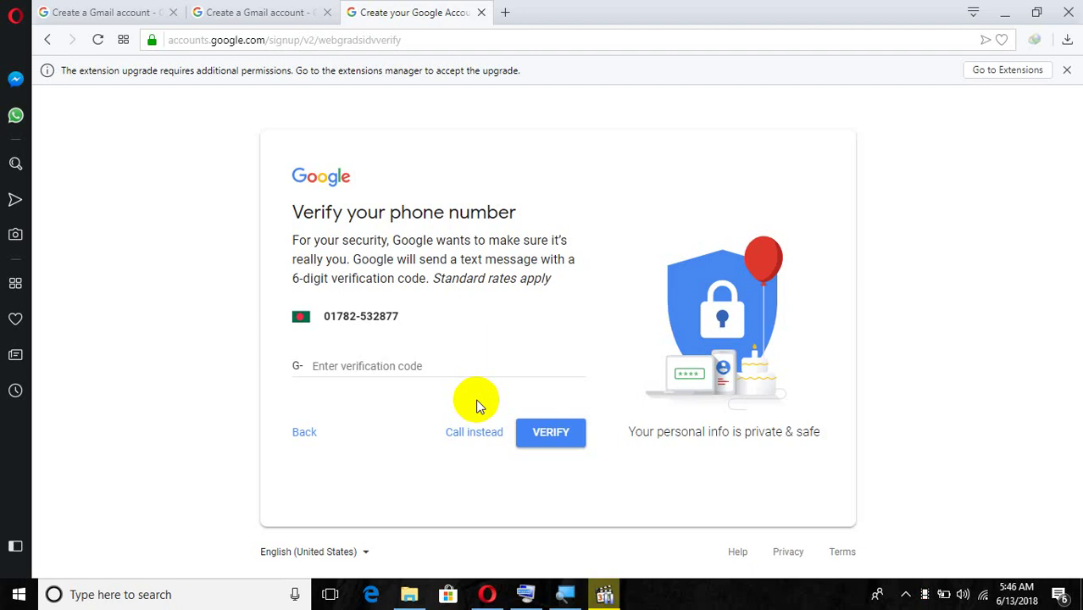
left_click(340, 365)
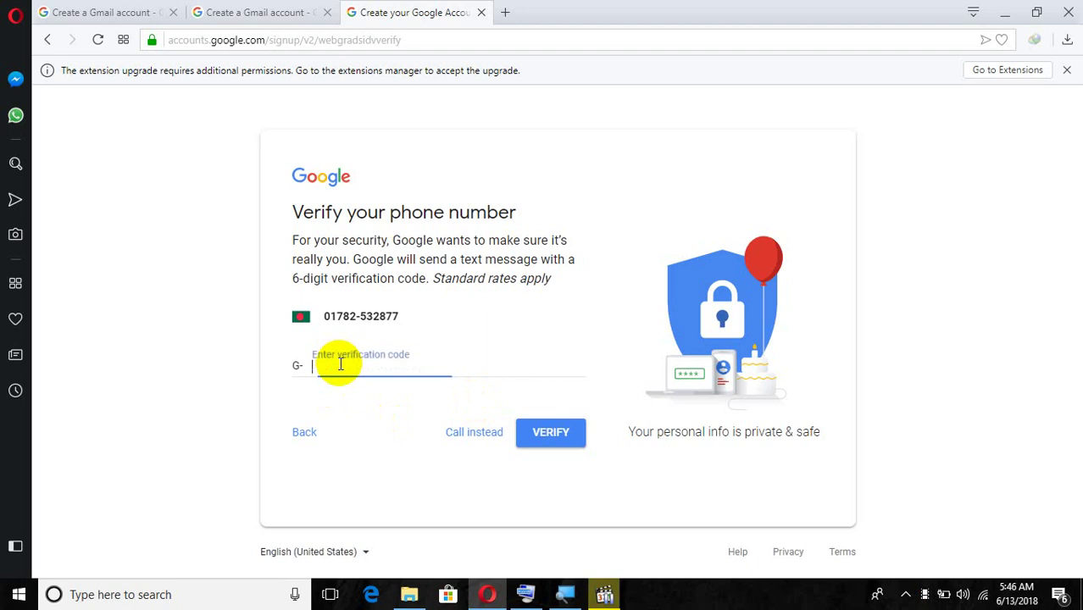
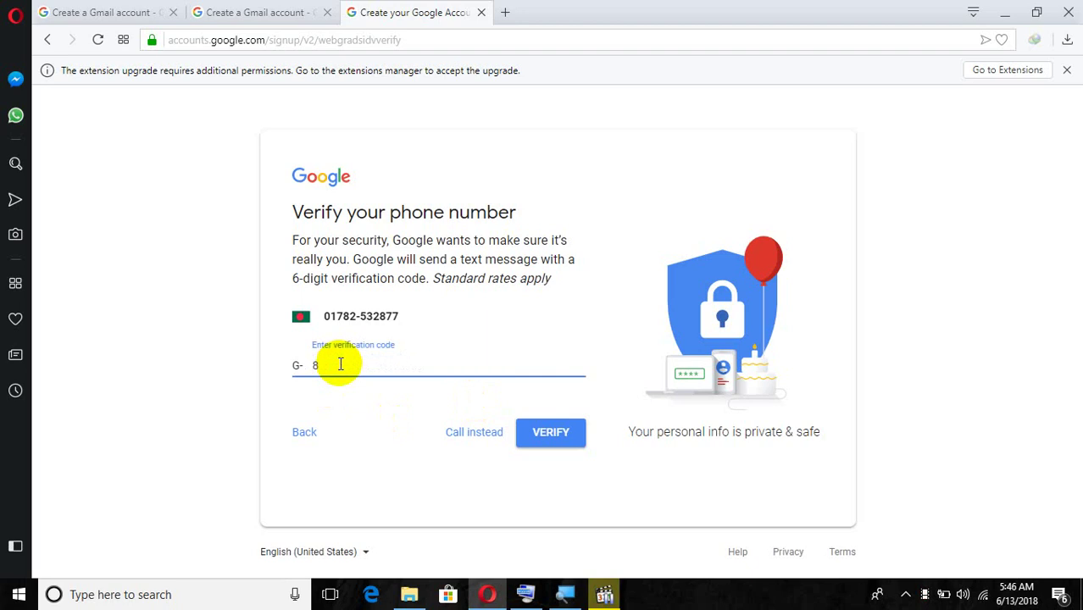
left_click(551, 437)
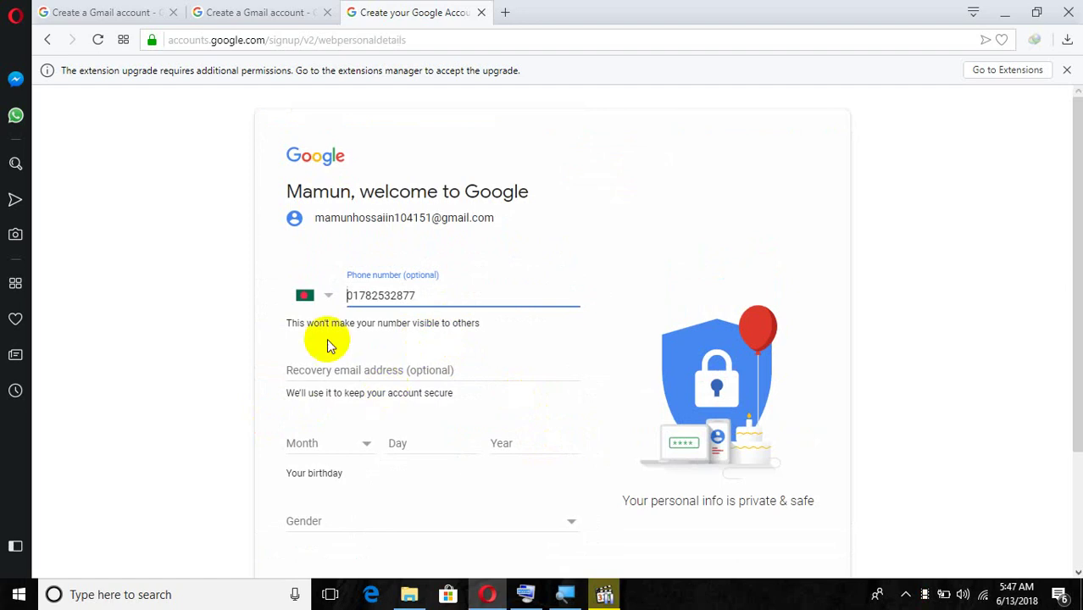
left_click(366, 446)
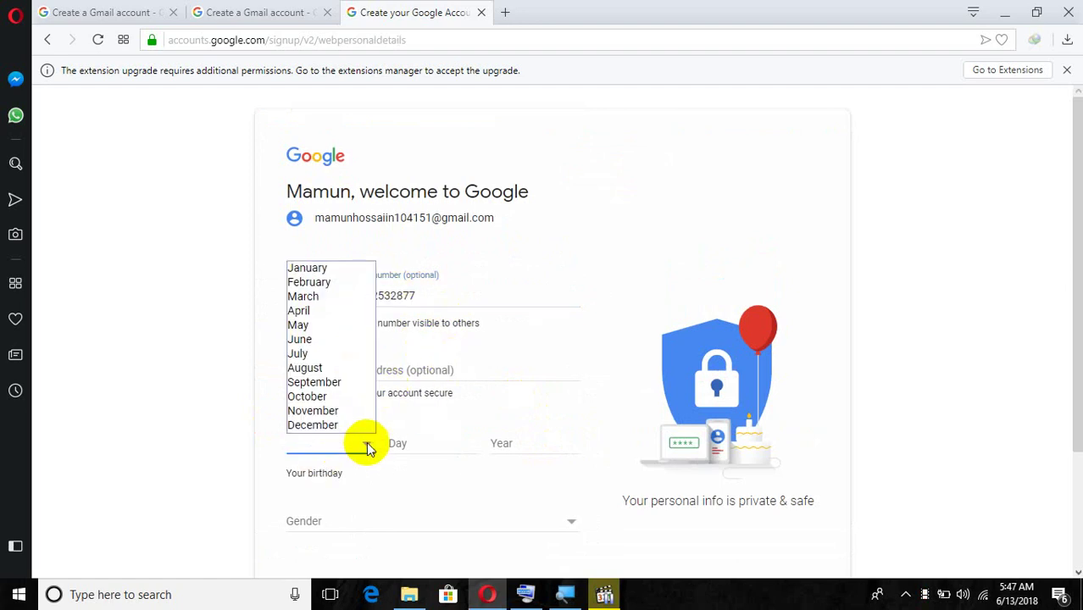
left_click(300, 267)
left_click(445, 449)
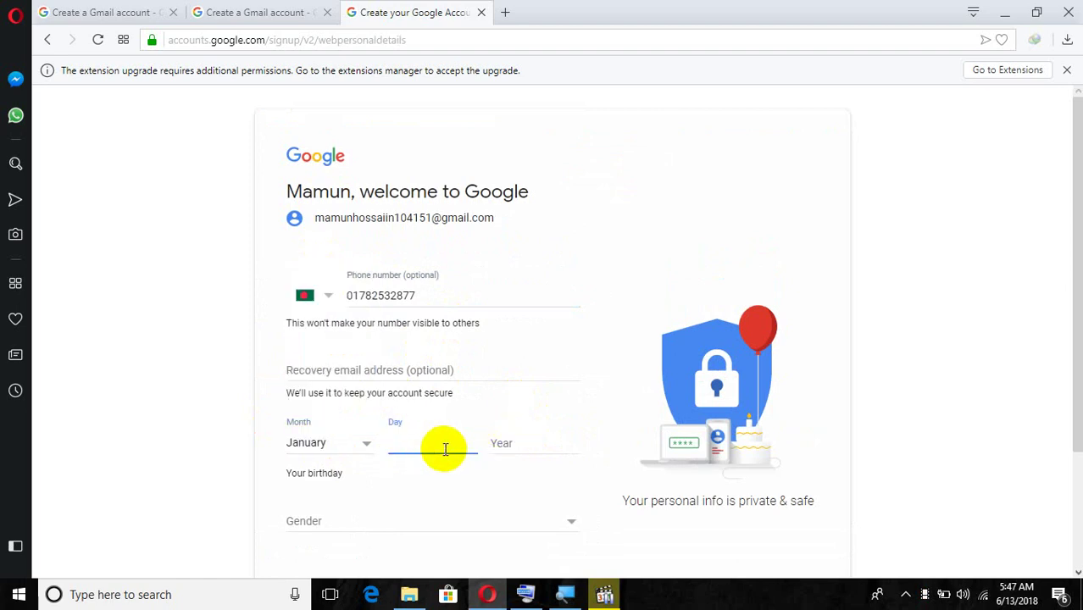
type("5")
left_click(535, 445)
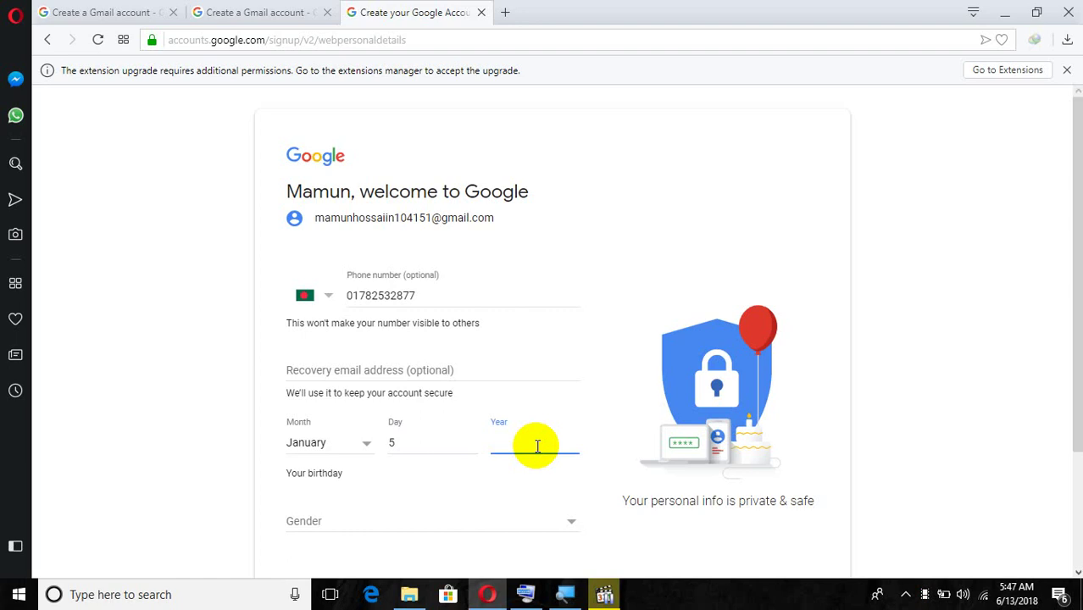
type("1996")
Choose Male as the gender and submit the personal details.
scroll(543, 492, "down", 1)
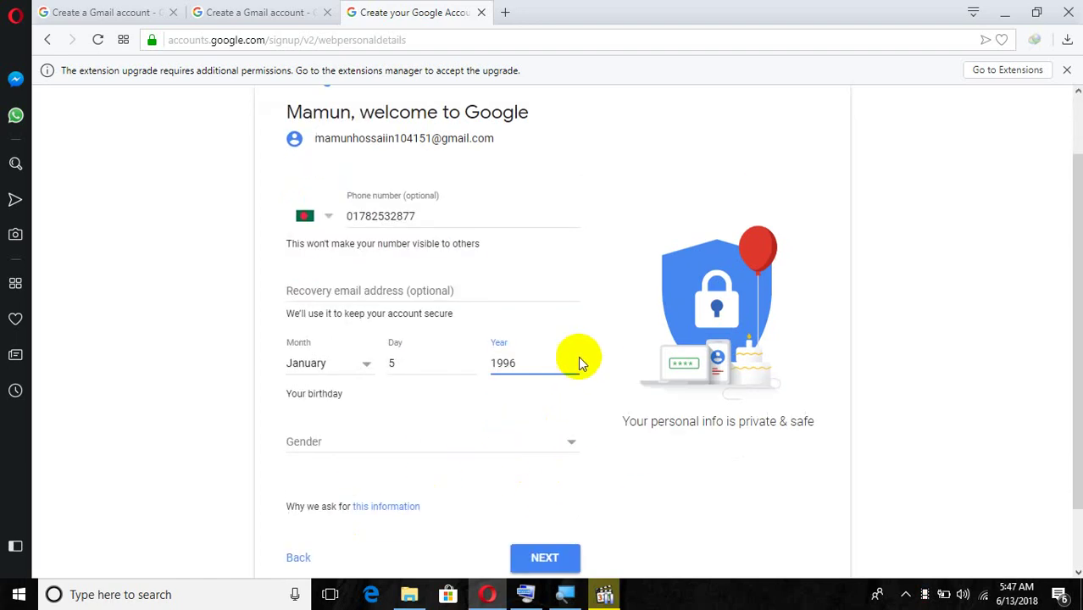
left_click(571, 443)
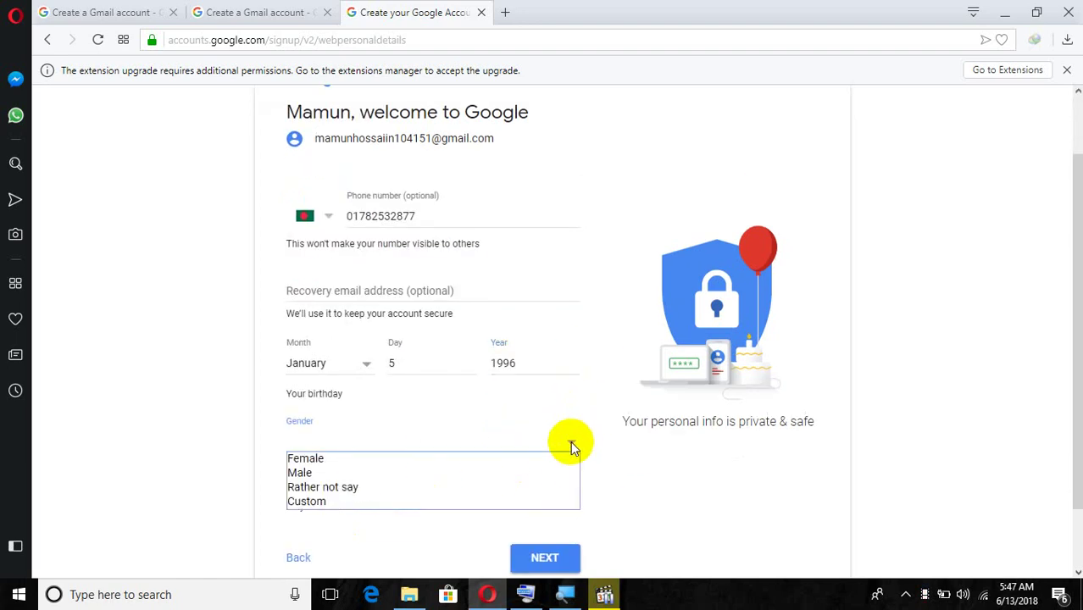
left_click(348, 475)
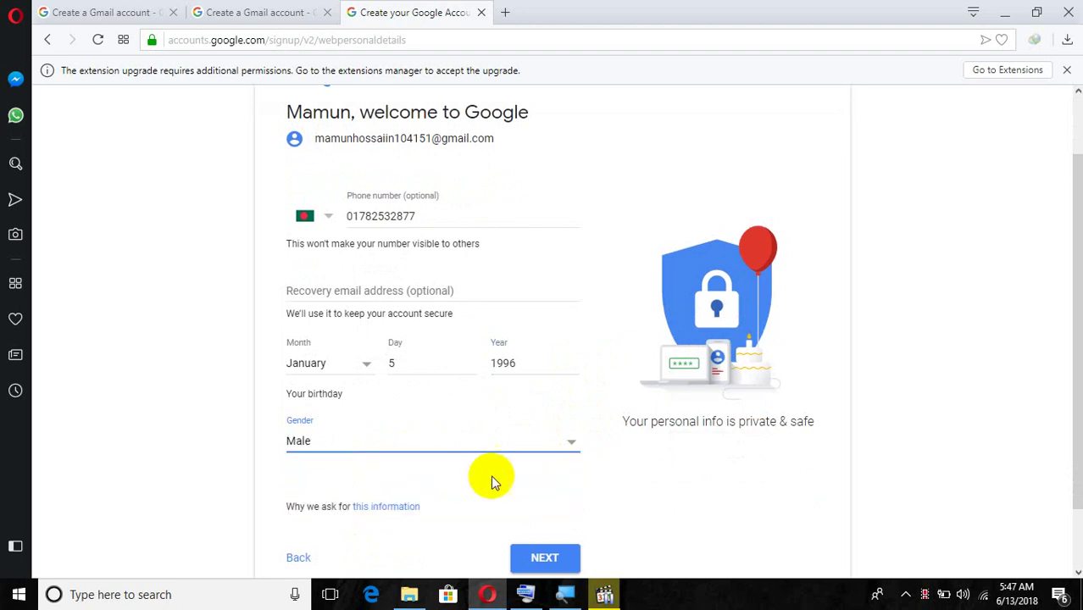
left_click(548, 561)
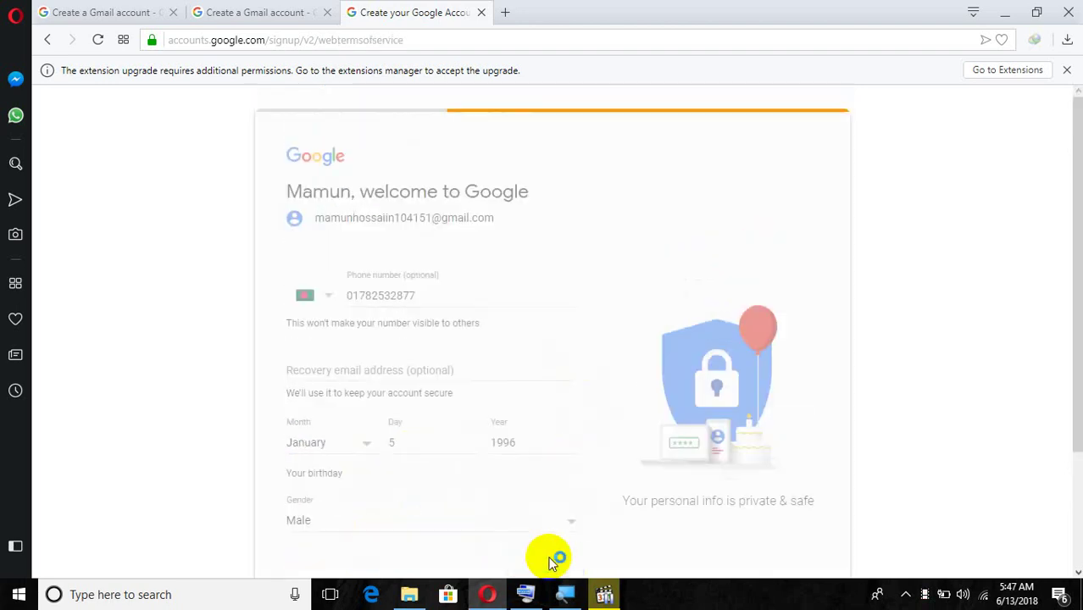
Read through the Privacy and Terms and accept them with I AGREE.
scroll(593, 414, "down", 10)
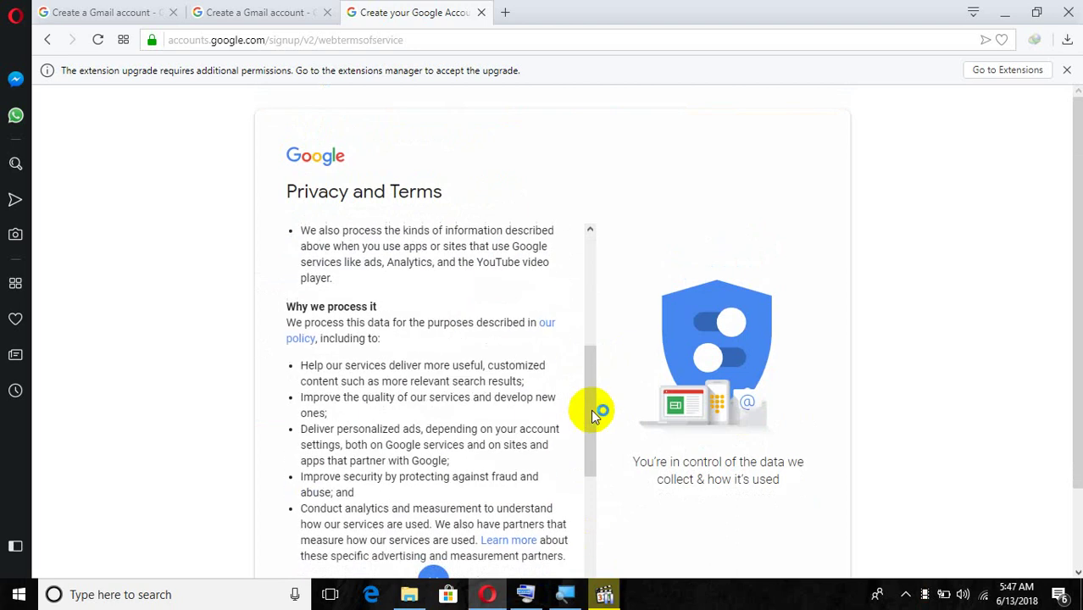
scroll(415, 385, "up", 10)
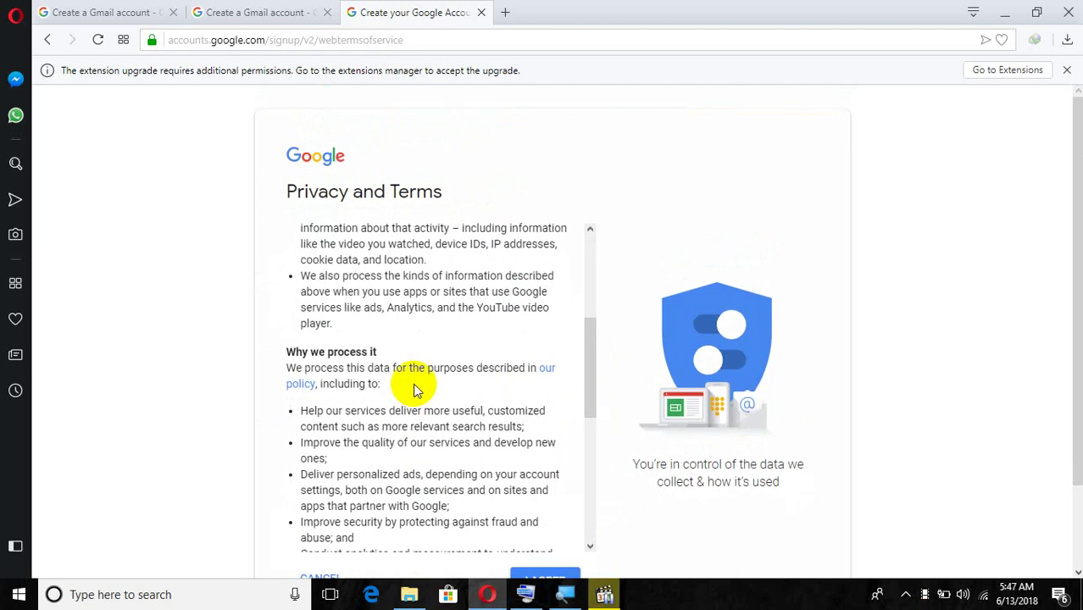
scroll(459, 357, "down", 7)
scroll(459, 357, "down", 3)
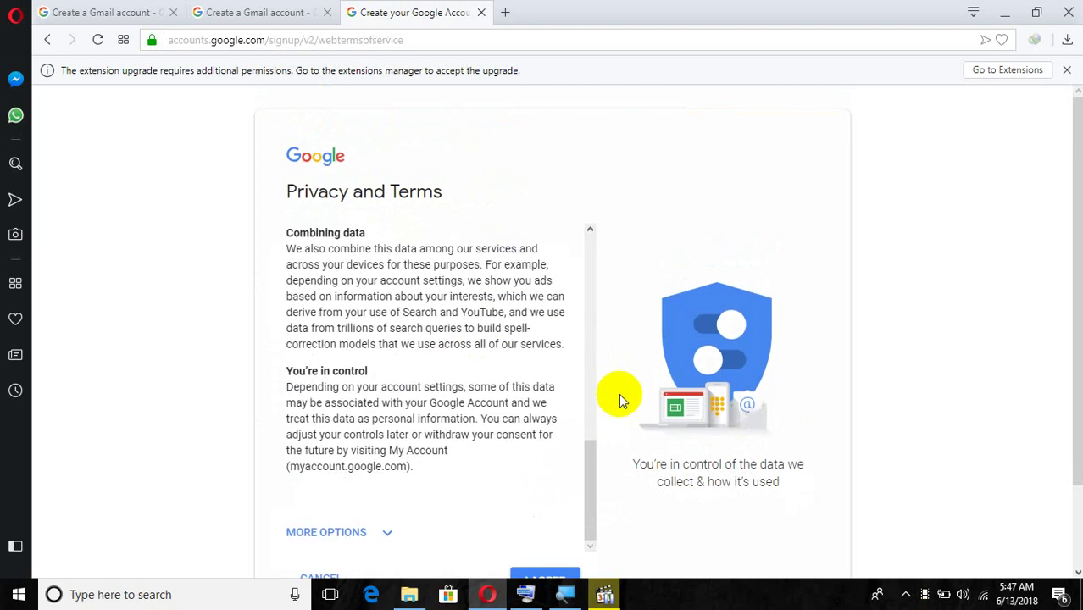
scroll(619, 394, "down", 3)
left_click(546, 485)
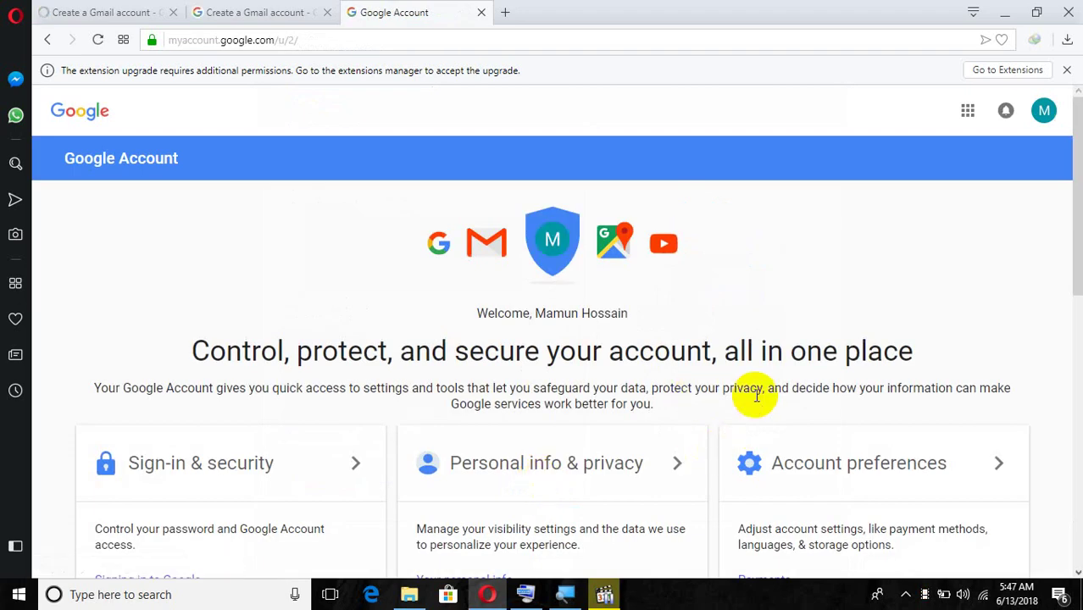
Open Gmail for the new account from the avatar's My Account page.
left_click(1045, 112)
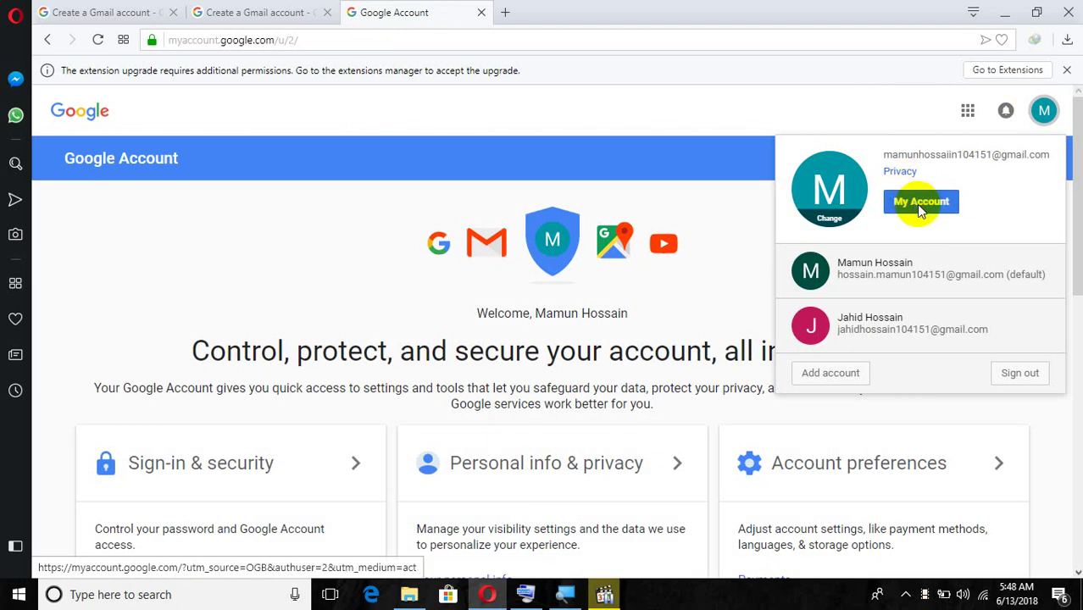
left_click(921, 208)
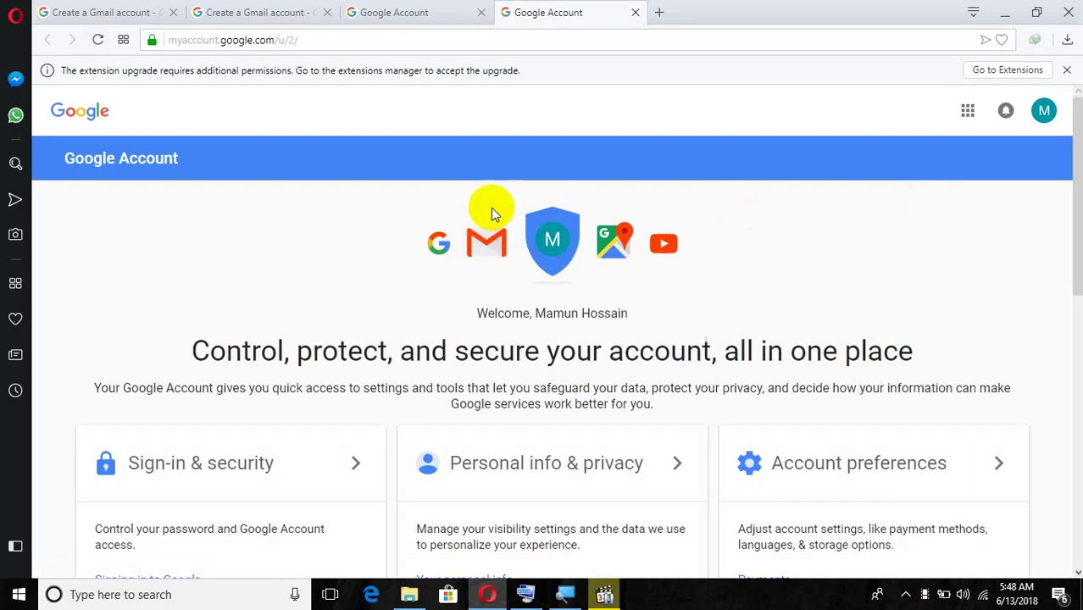
left_click(483, 243)
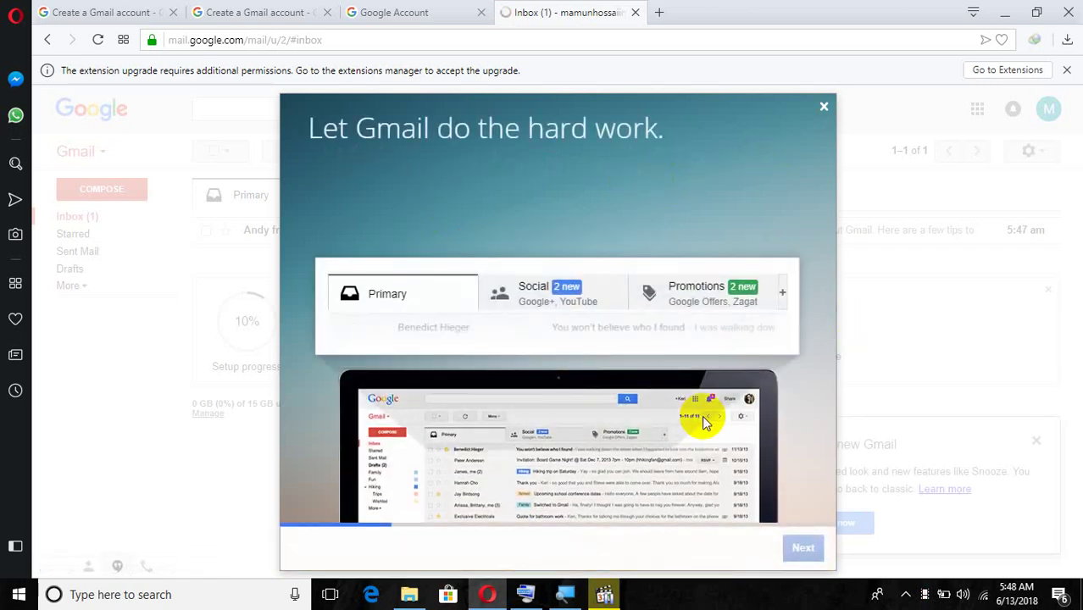
Finish the four Gmail welcome slides, go to Gmail, and dismiss the 'Try the new Gmail' popup.
left_click(805, 548)
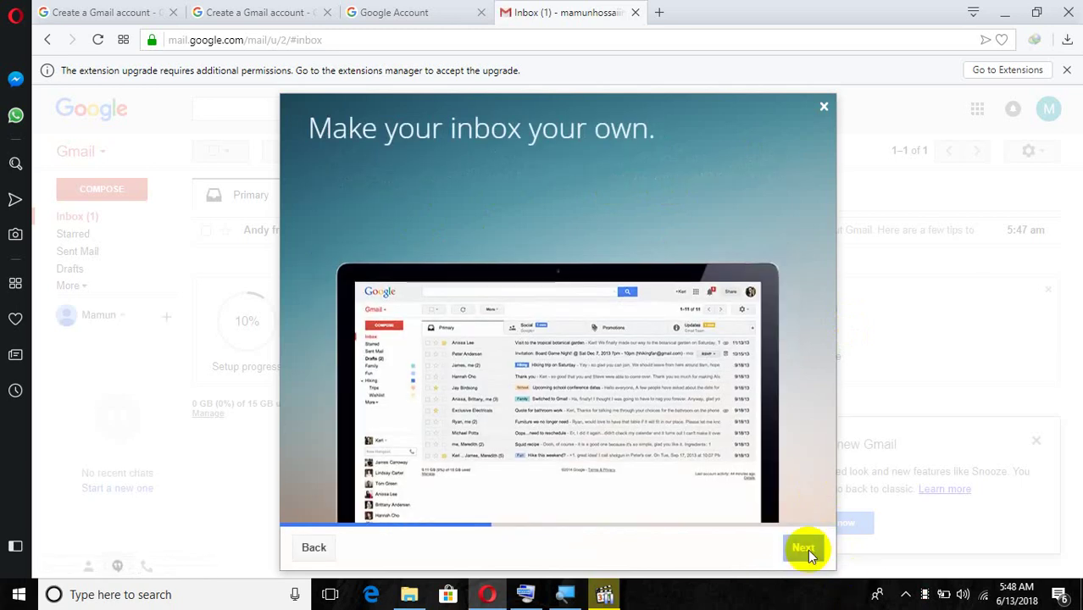
left_click(801, 549)
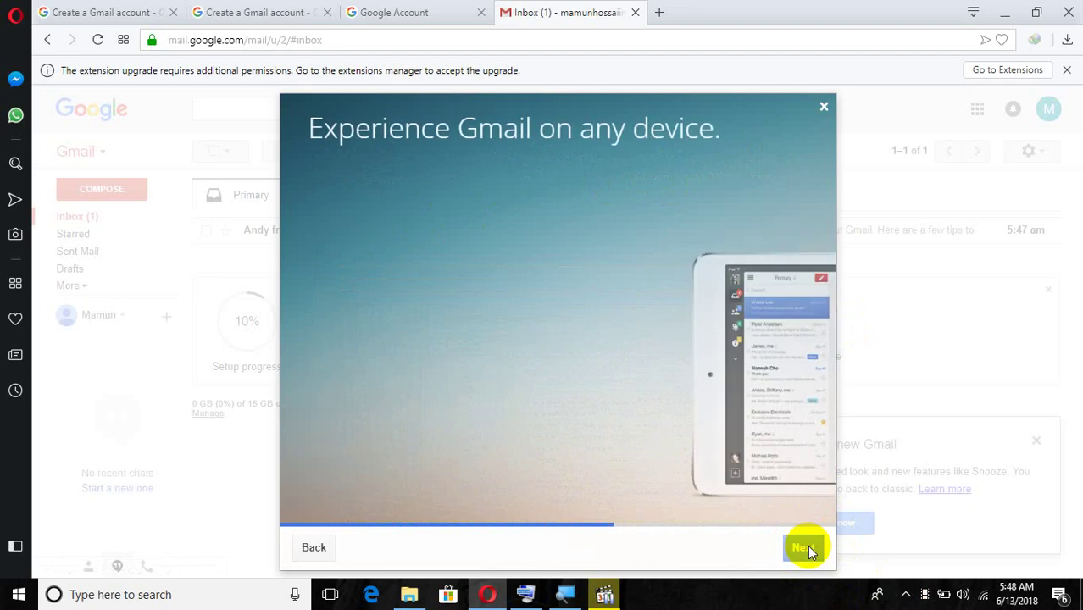
left_click(802, 549)
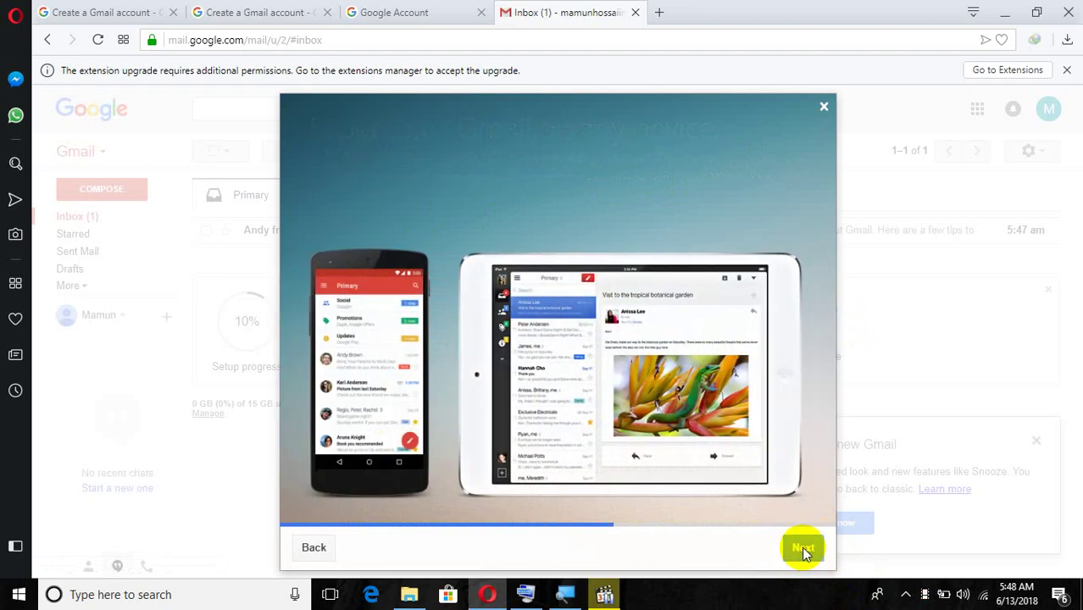
left_click(799, 549)
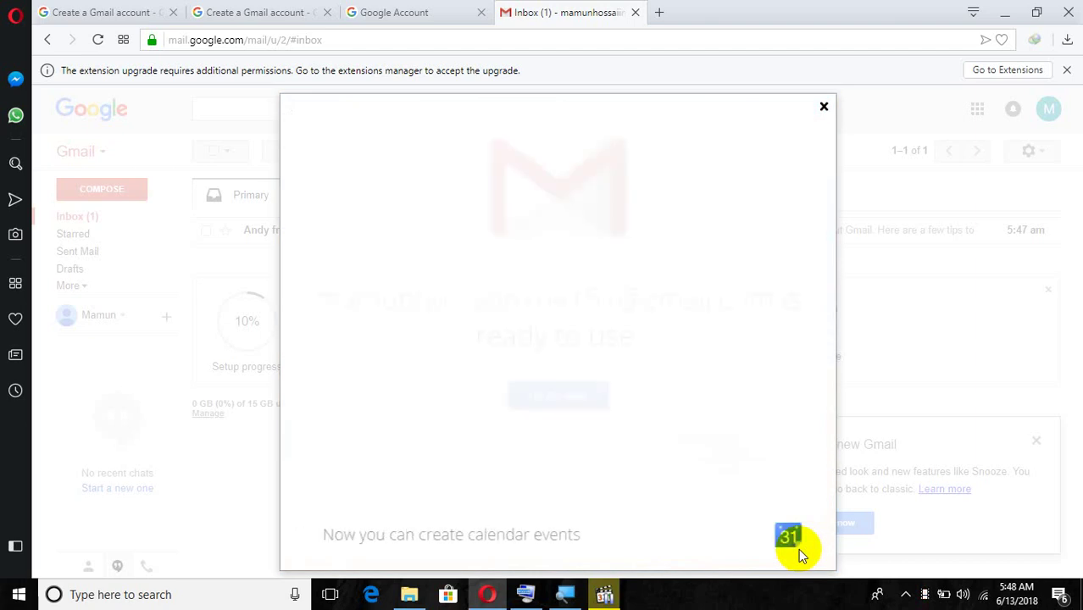
left_click(576, 400)
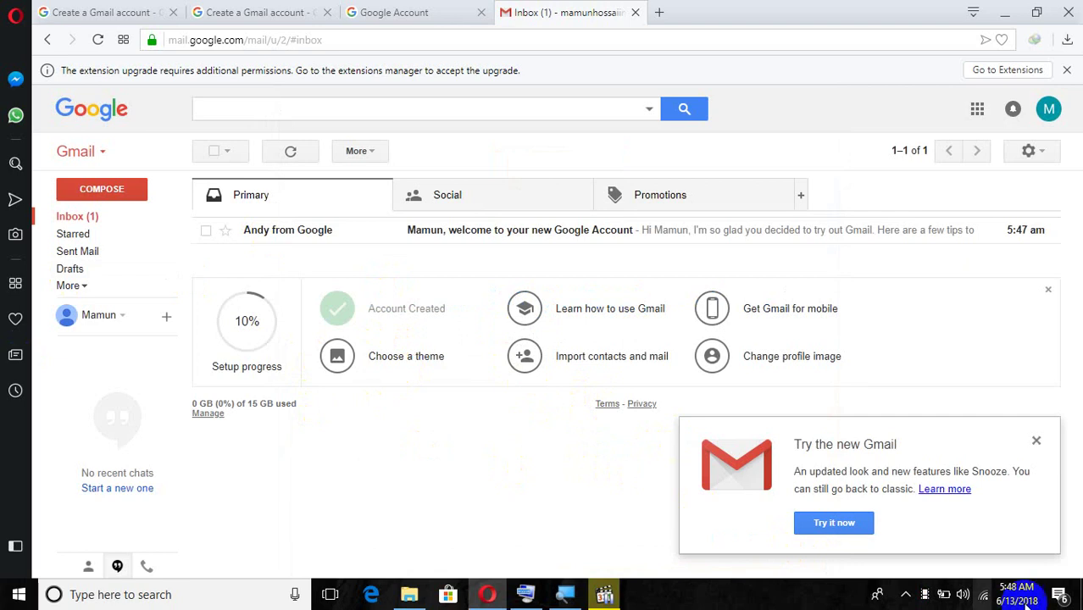
left_click(1036, 440)
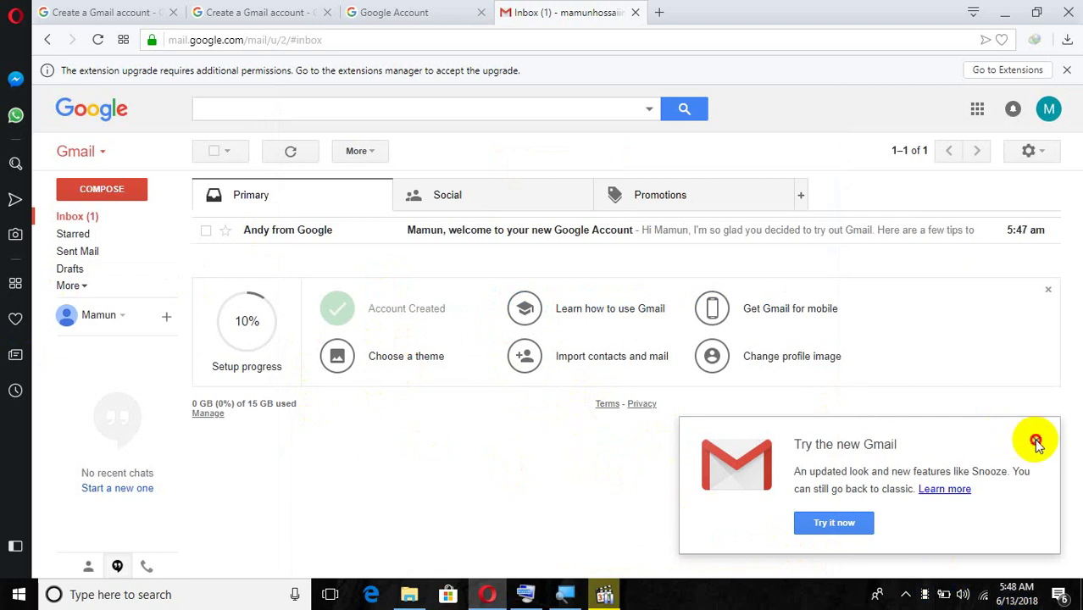